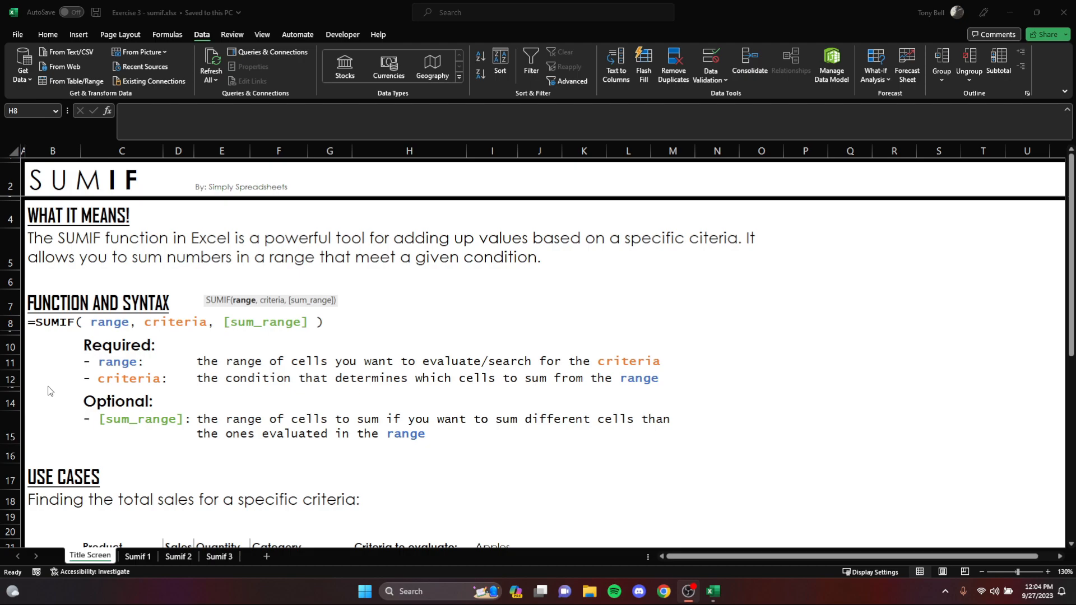
Step: Review the descriptions of SUMIF's range, criteria and optional sum_range arguments in the Function and Syntax section
left_click(139, 381)
left_click(121, 365)
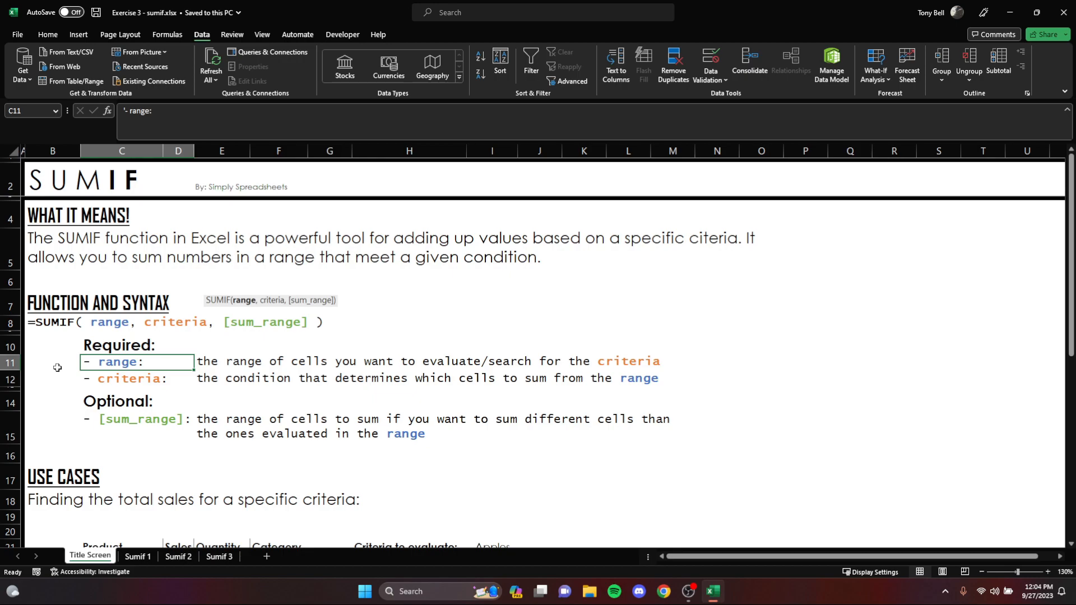
left_click(121, 378)
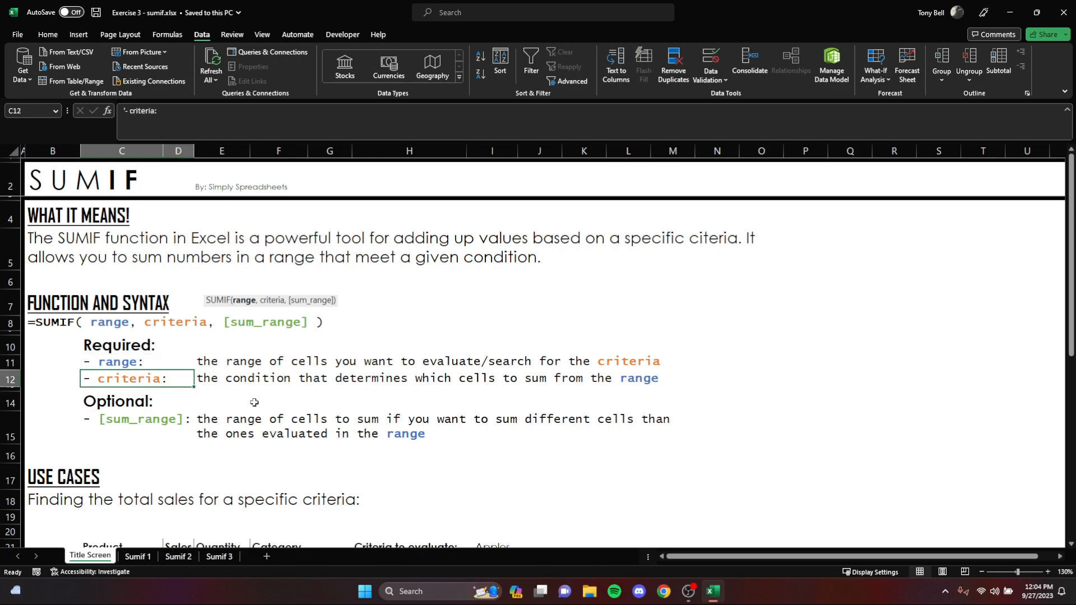
left_click(130, 361)
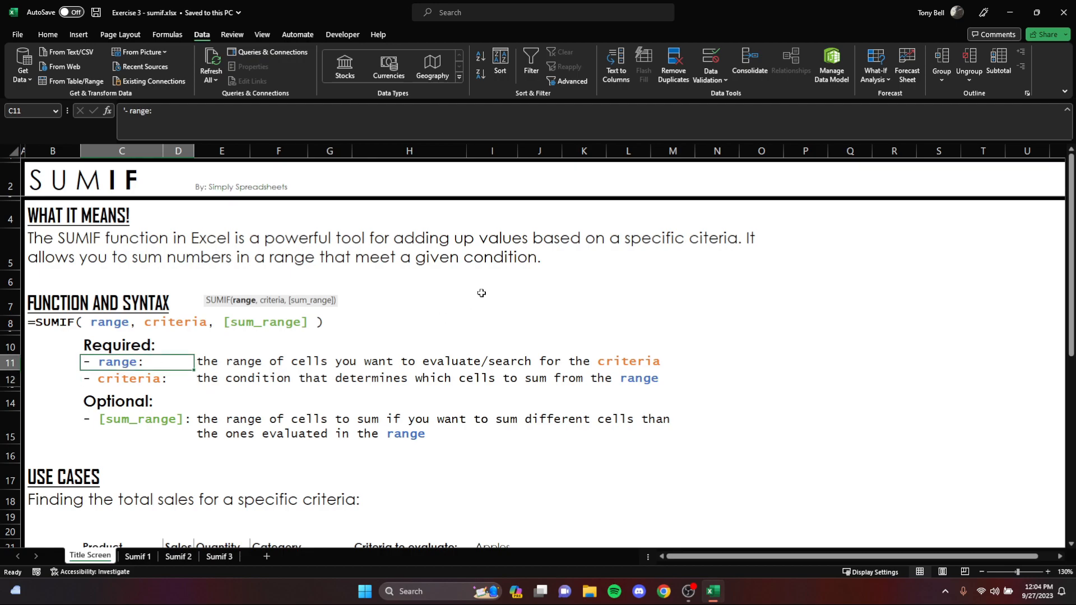
left_click_drag(504, 279, 503, 342)
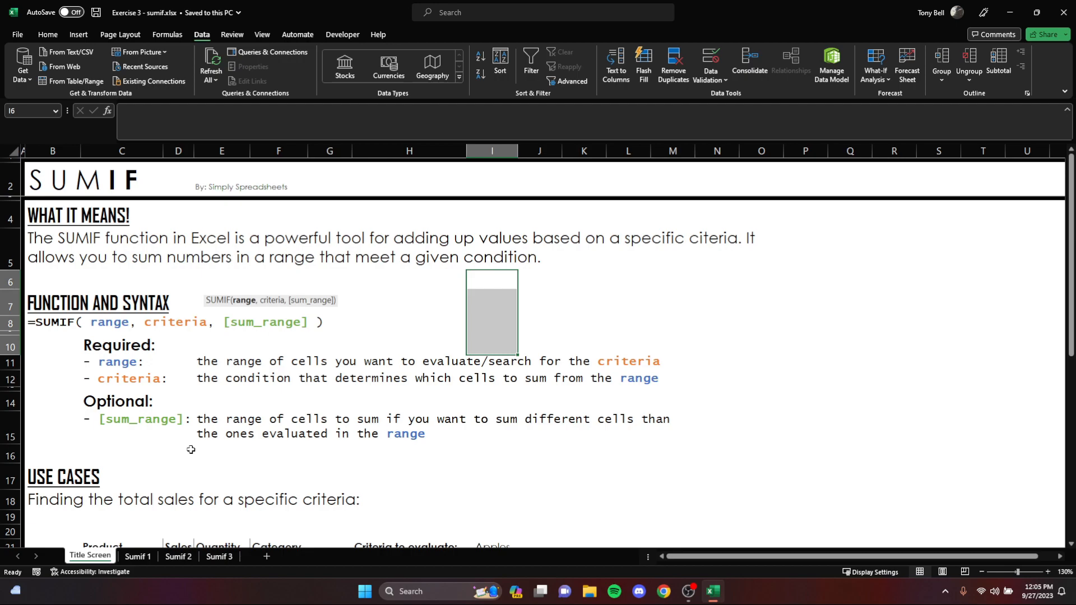
scroll(199, 455, "down", 1)
scroll(191, 443, "up", 1)
left_click(291, 438)
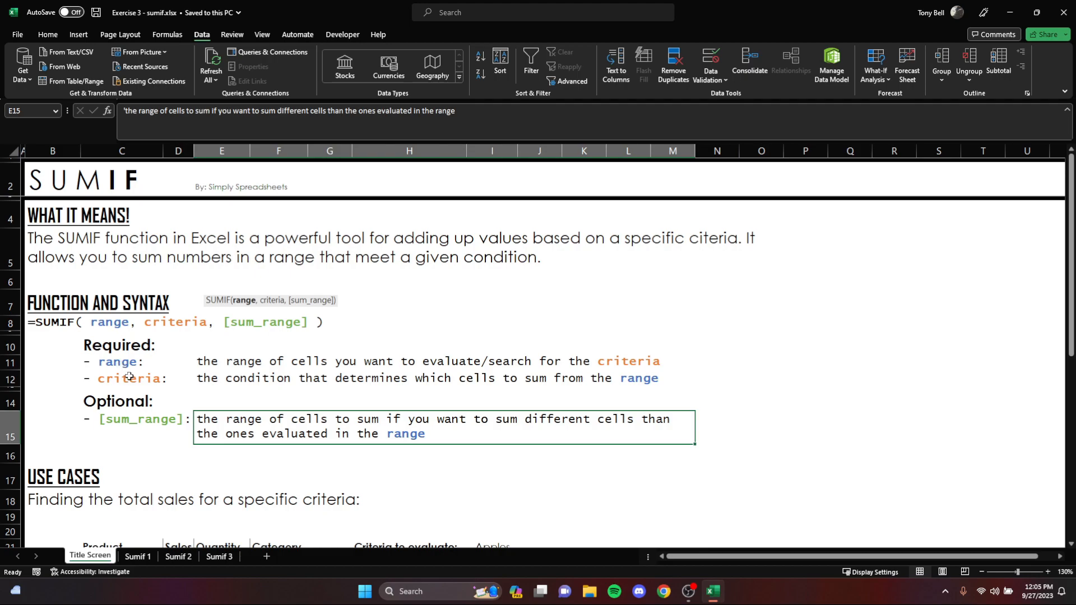
Step: Examine the Product, Sales, Quantity and Category columns of the use-case table in rows 22 to 31
scroll(423, 300, "down", 3)
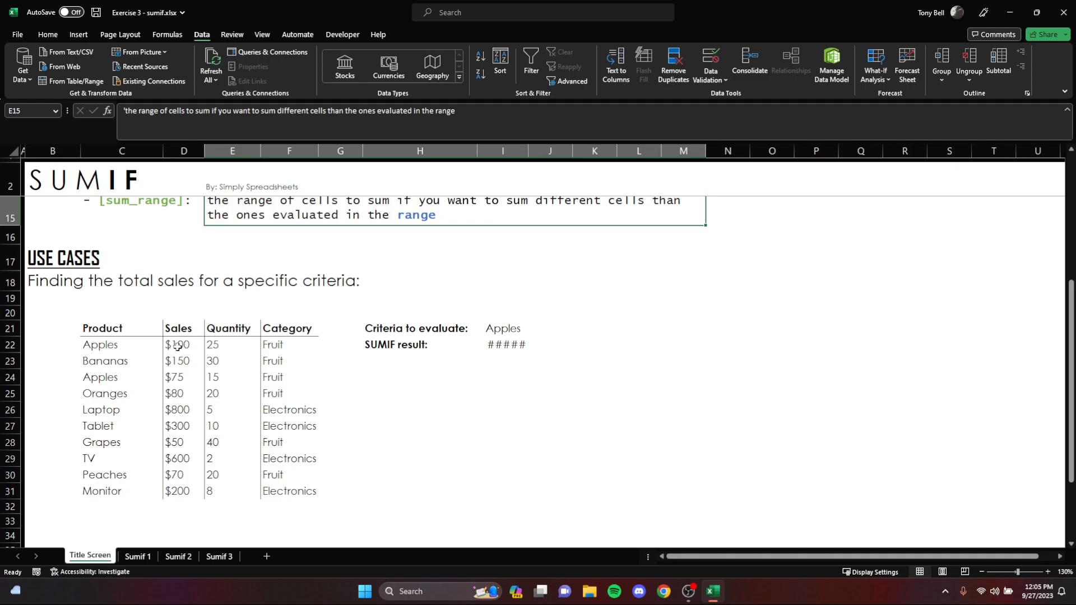
left_click_drag(120, 348, 109, 492)
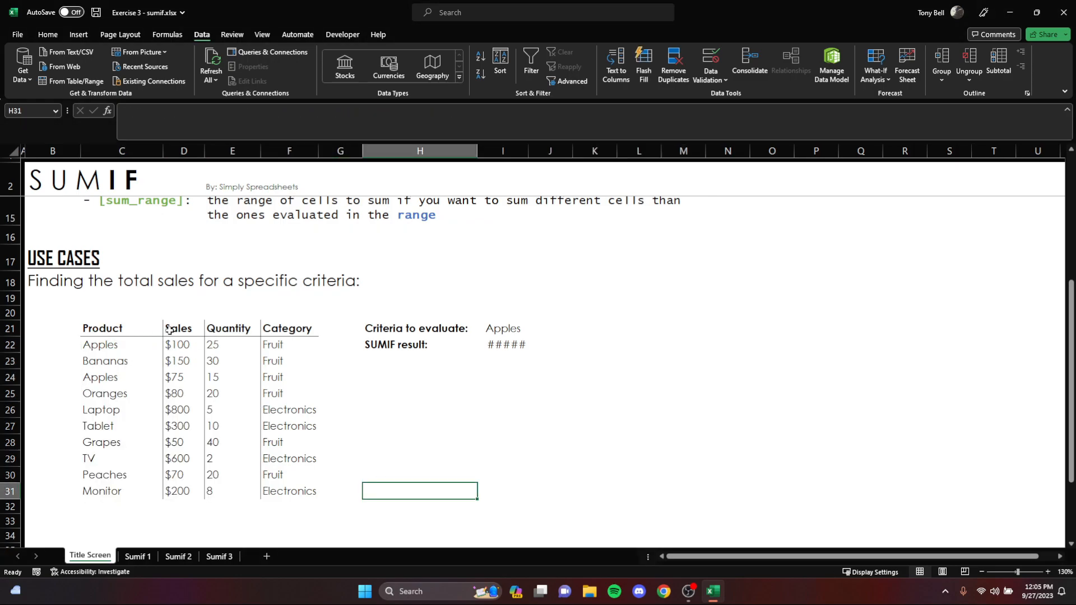
left_click_drag(173, 345, 180, 492)
left_click(232, 347)
left_click_drag(233, 347, 225, 492)
left_click_drag(275, 345, 283, 494)
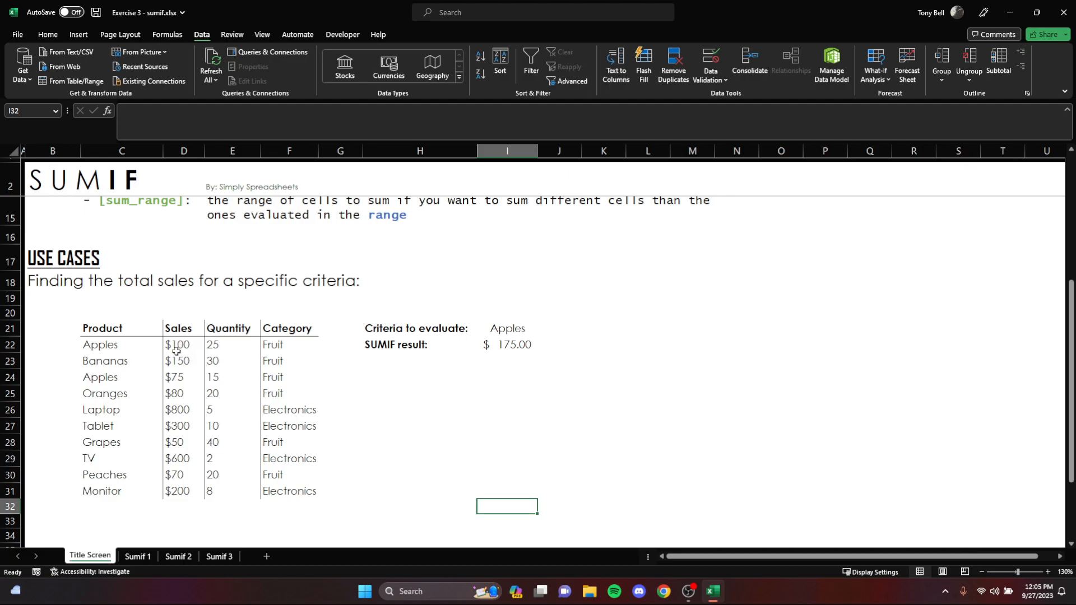
left_click_drag(177, 345, 178, 488)
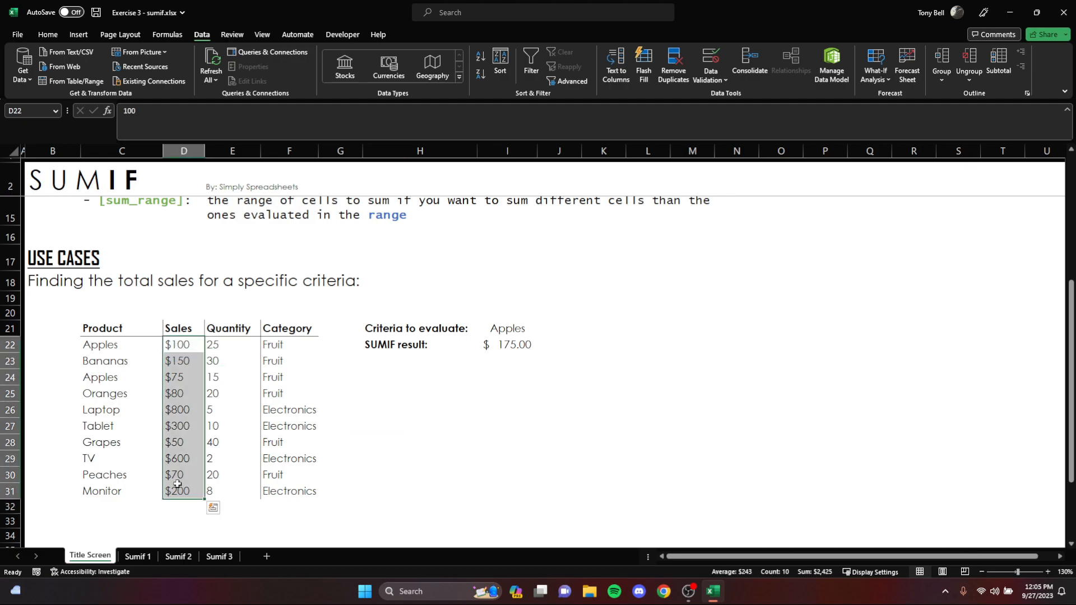
left_click_drag(108, 344, 113, 493)
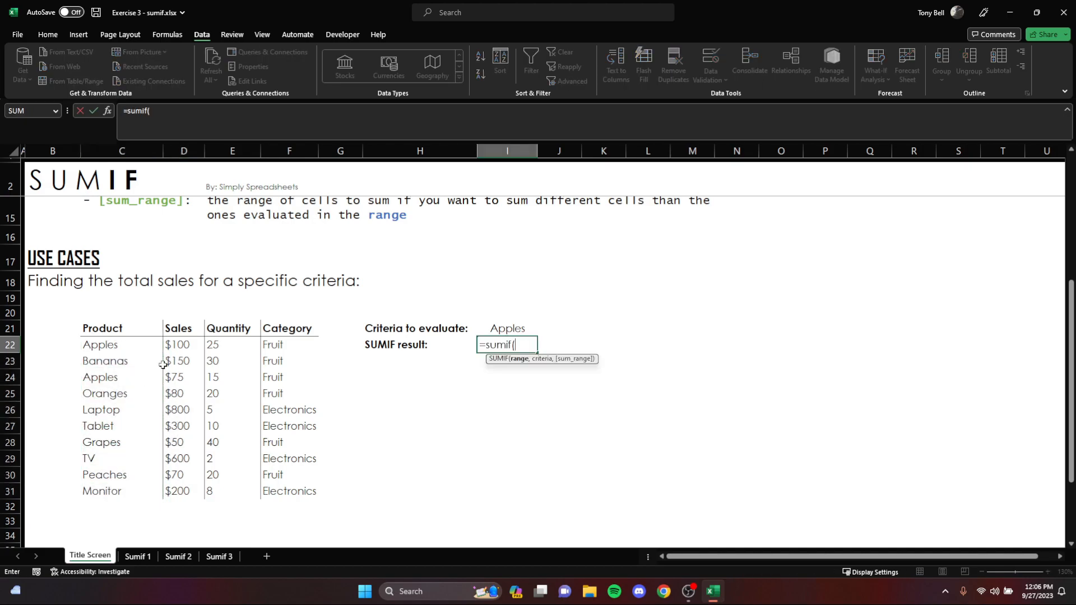
Step: Enter =SUMIF(C22:C31,I21,D22:D31) in I22 to total the sales for the product in I21
left_click_drag(129, 344, 129, 491)
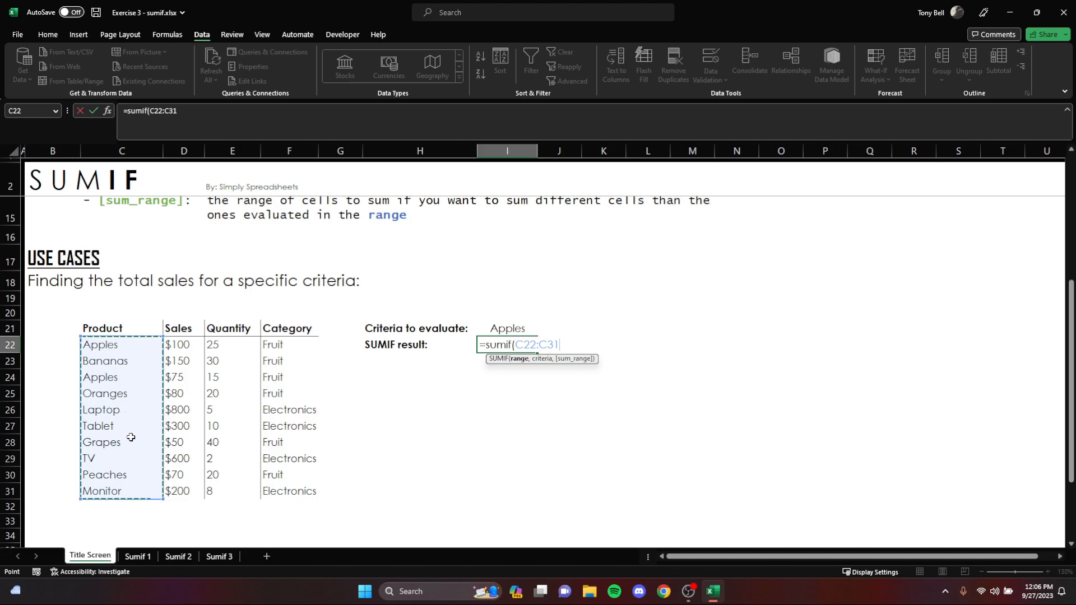
type(",")
left_click(507, 329)
type(",")
left_click_drag(186, 345, 183, 491)
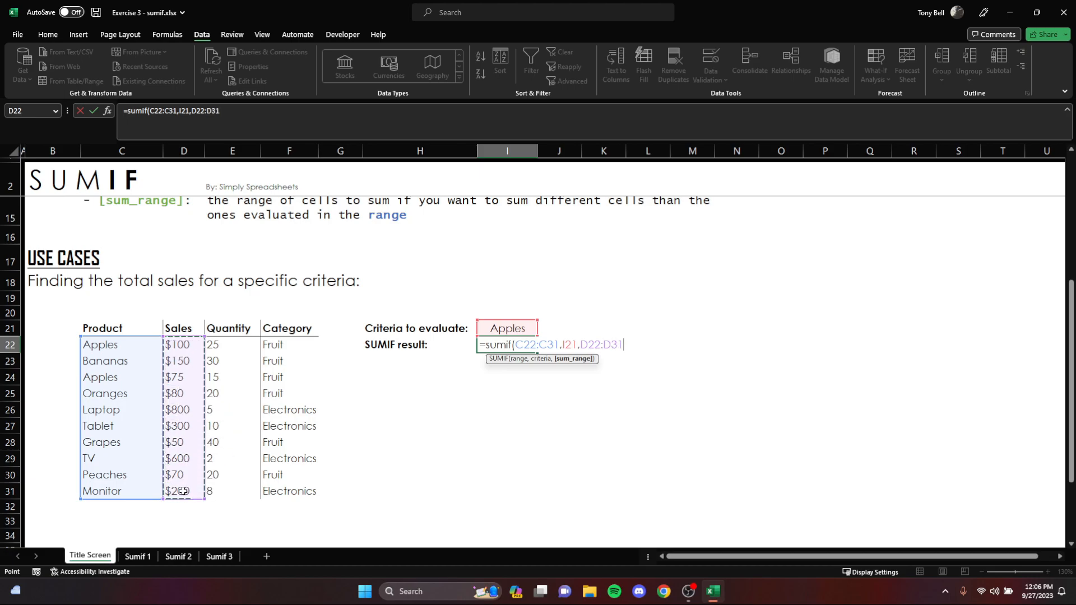
type(")")
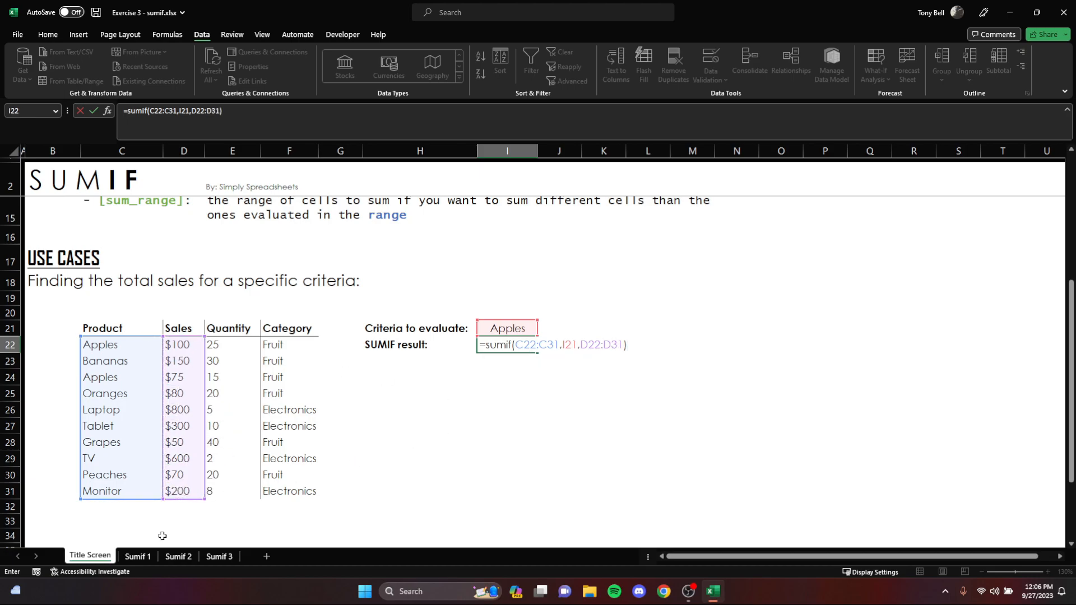
key("Return")
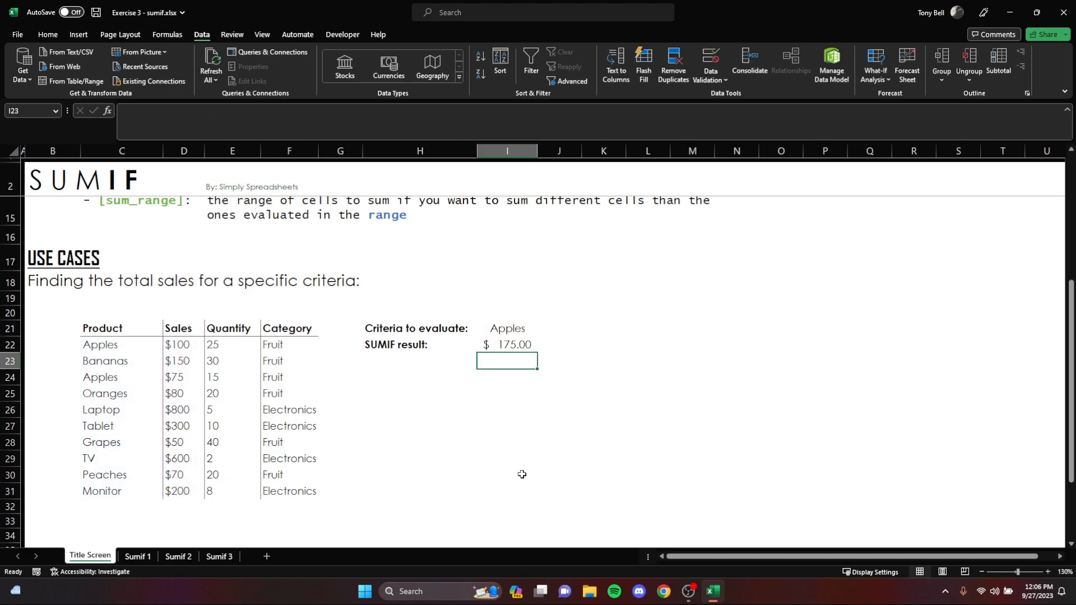
Step: Check the SUMIF result by selecting the two Apples sales cells, D22 and D24, together
left_click(172, 345)
left_click(179, 379, "ctrl")
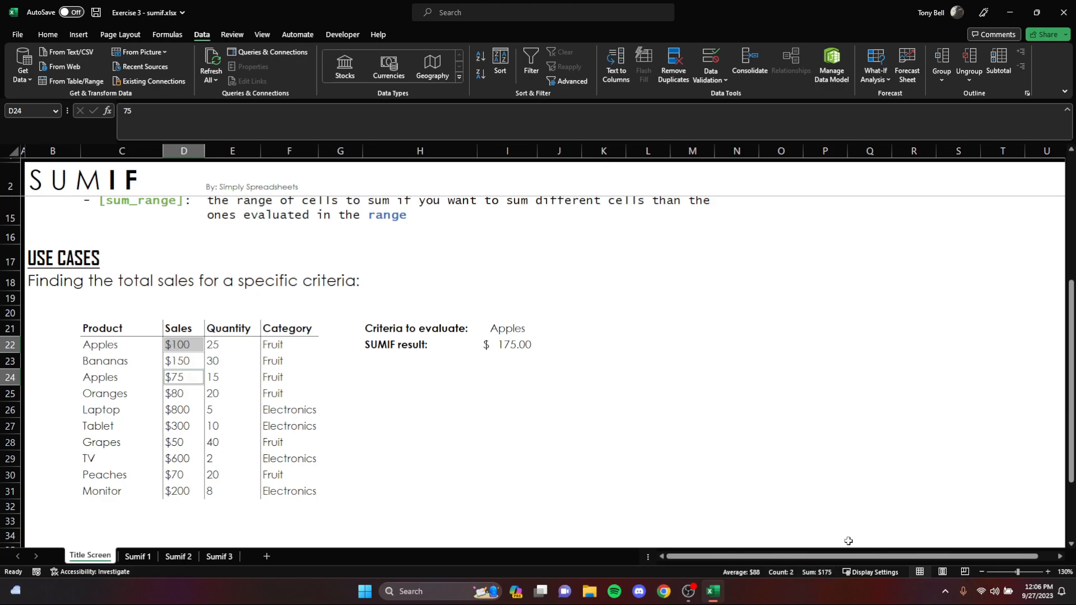
left_click(604, 426)
Step: Change the sum range of the SUMIF formula in I22 to the quantities E22:E31 and format the result as General
left_click(510, 343)
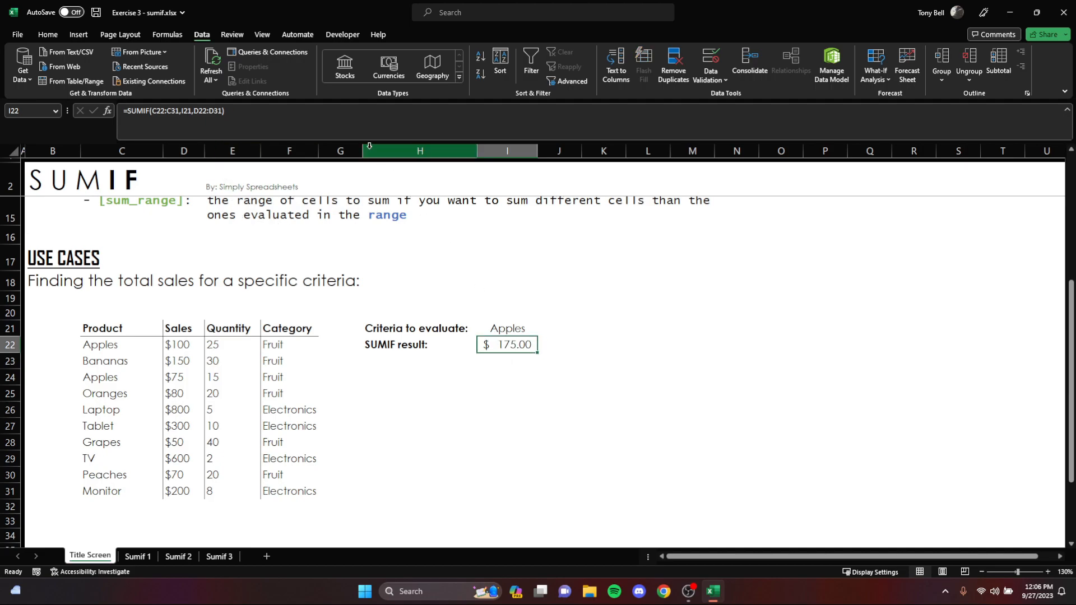
key("F2")
left_click_drag(204, 366, 219, 369)
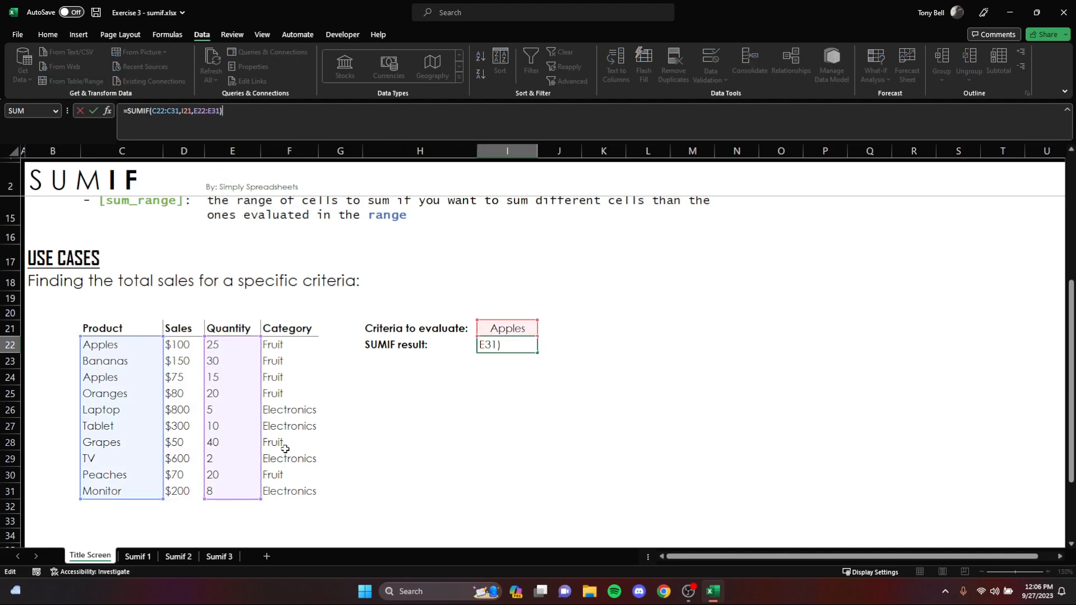
key("Return")
left_click(495, 329)
left_click(494, 345)
left_click(48, 34)
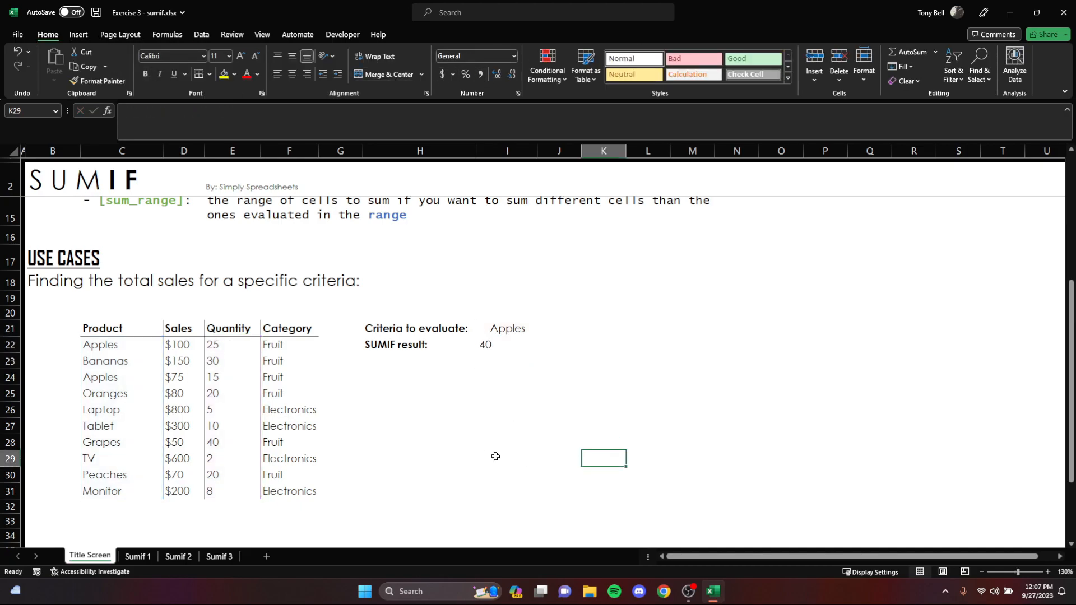
Step: Check the quantity total by selecting the two Apples quantities, E22 and E24, together
left_click(220, 348)
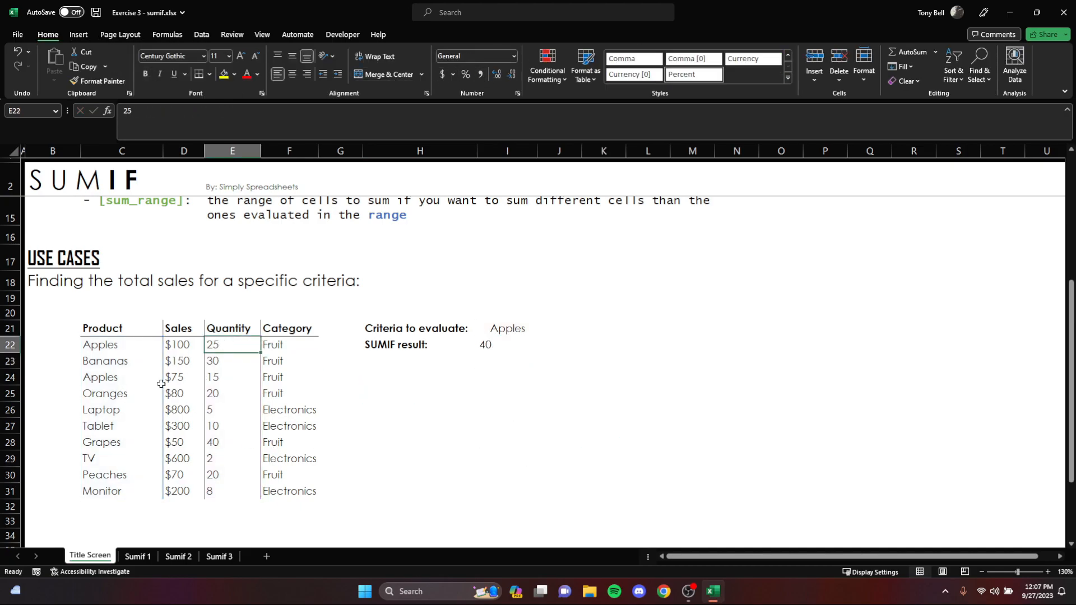
left_click(211, 379, "ctrl")
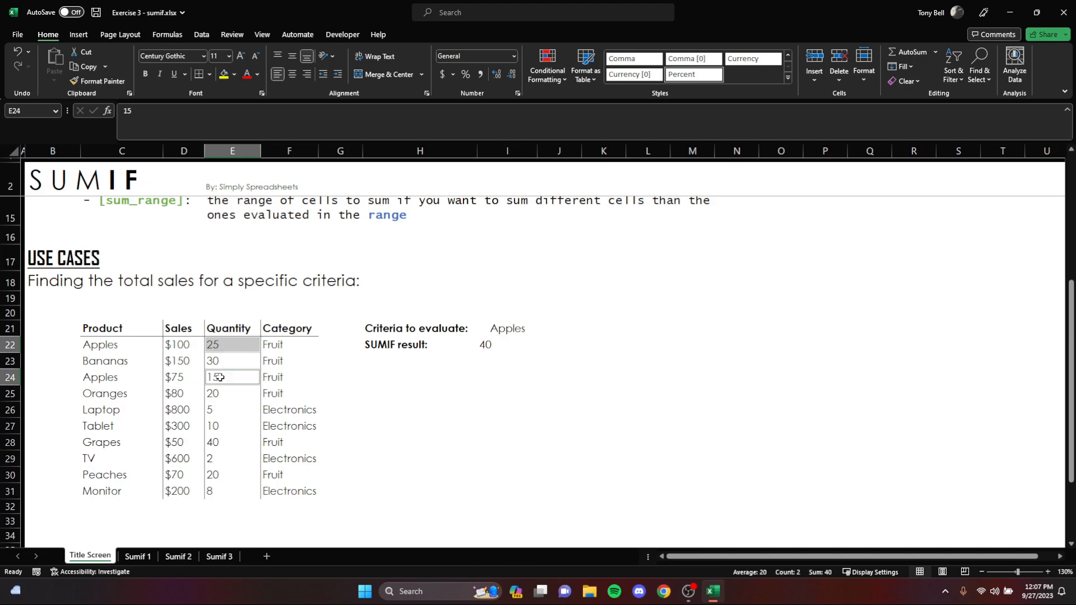
left_click(402, 410)
scroll(276, 480, "up", 4)
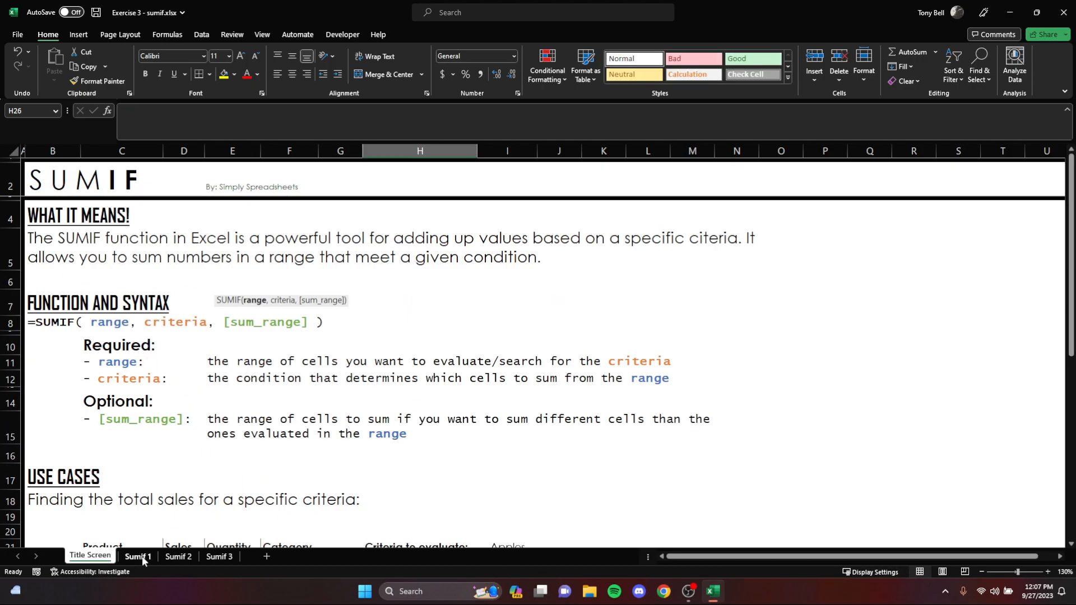
Step: Open the Sumif 1 sheet and examine its Product and Sales columns
left_click(140, 557)
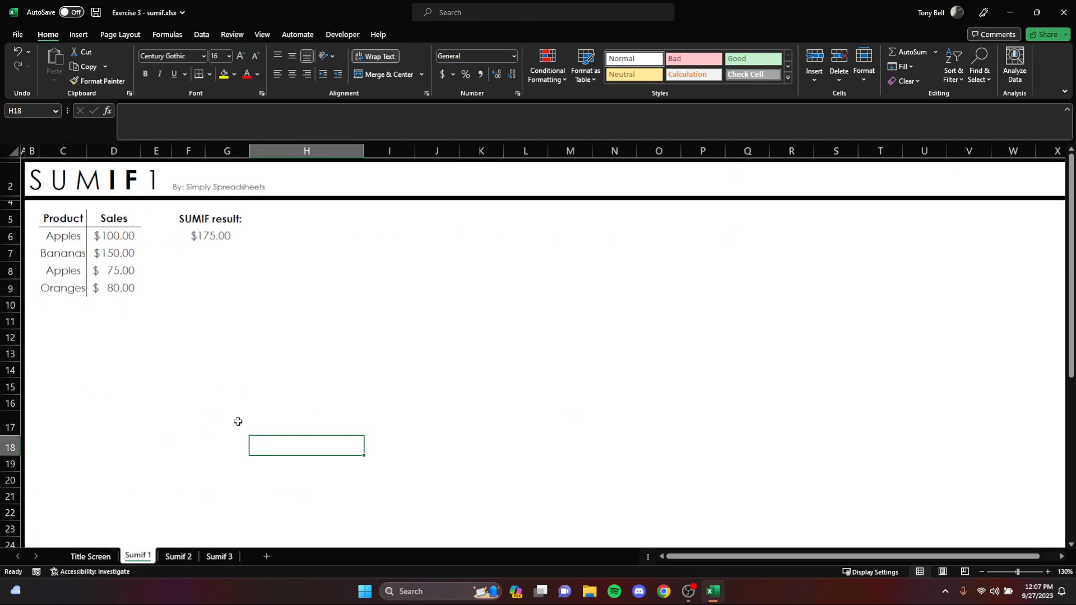
left_click_drag(64, 216, 64, 289)
left_click_drag(127, 220, 123, 298)
Step: Rewrite the SUMIF result formula in F6 as =SUMIF(C6:C9,"Apples", D6:D9)
left_click(212, 235)
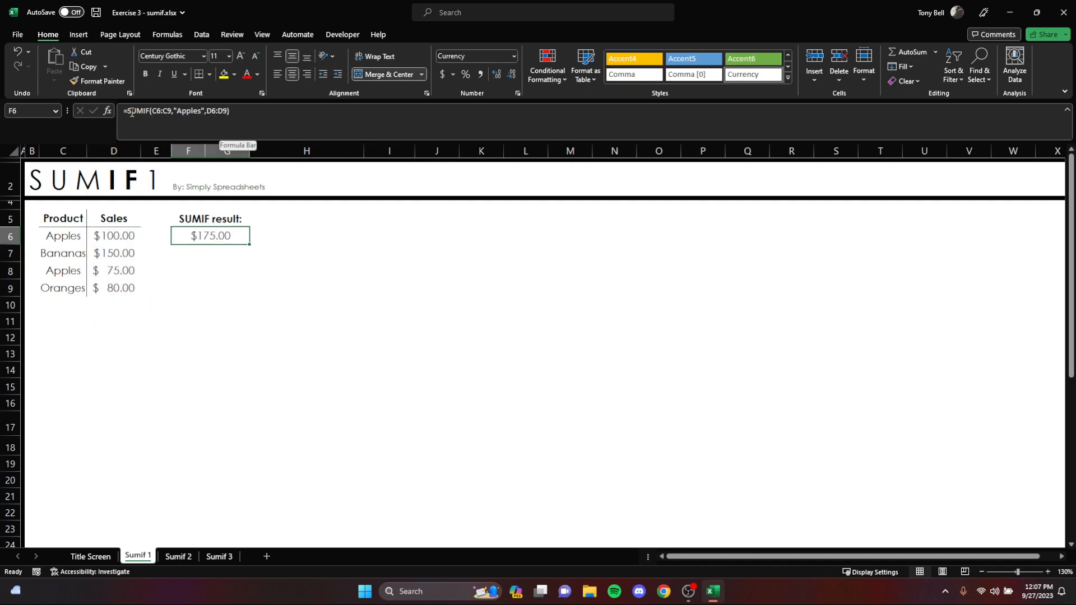
left_click(161, 112)
left_click_drag(174, 111, 113, 113)
key("BackSpace")
type("=sumif(")
left_click_drag(62, 236, 75, 289)
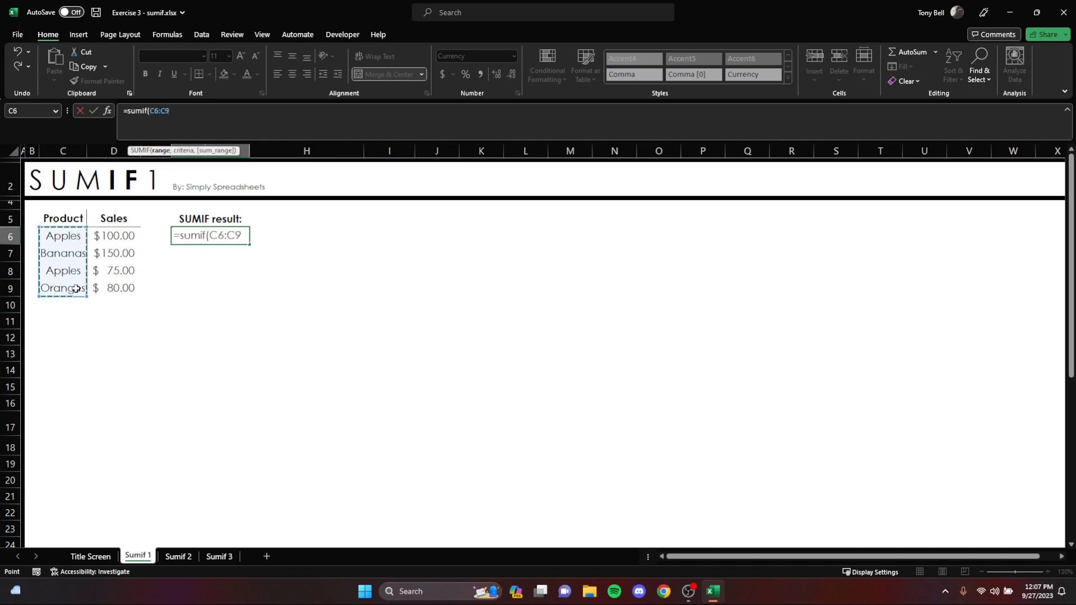
type(",")
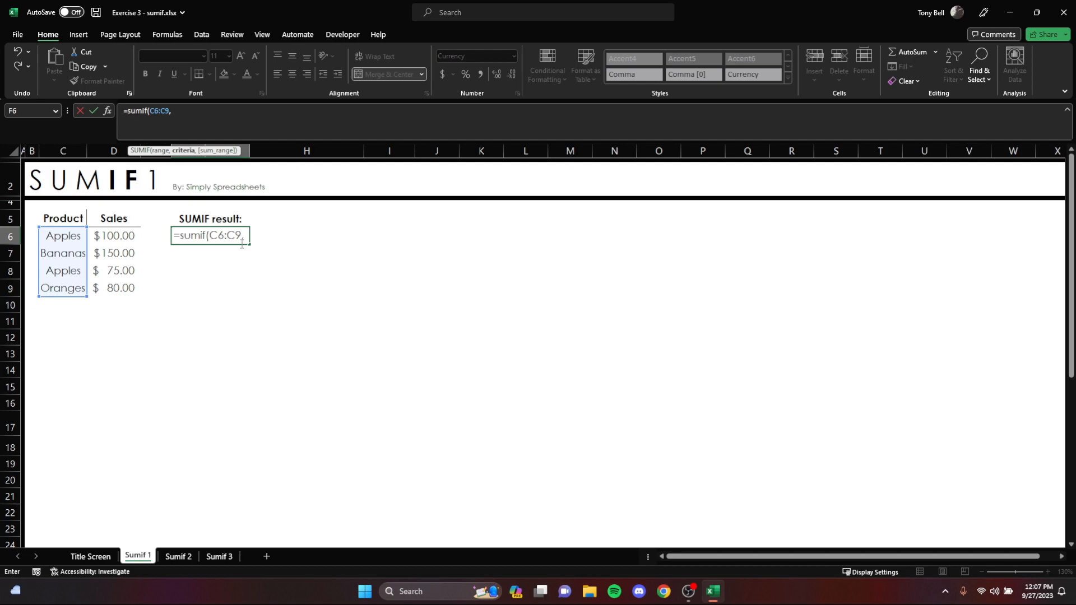
type("\"Apples\",")
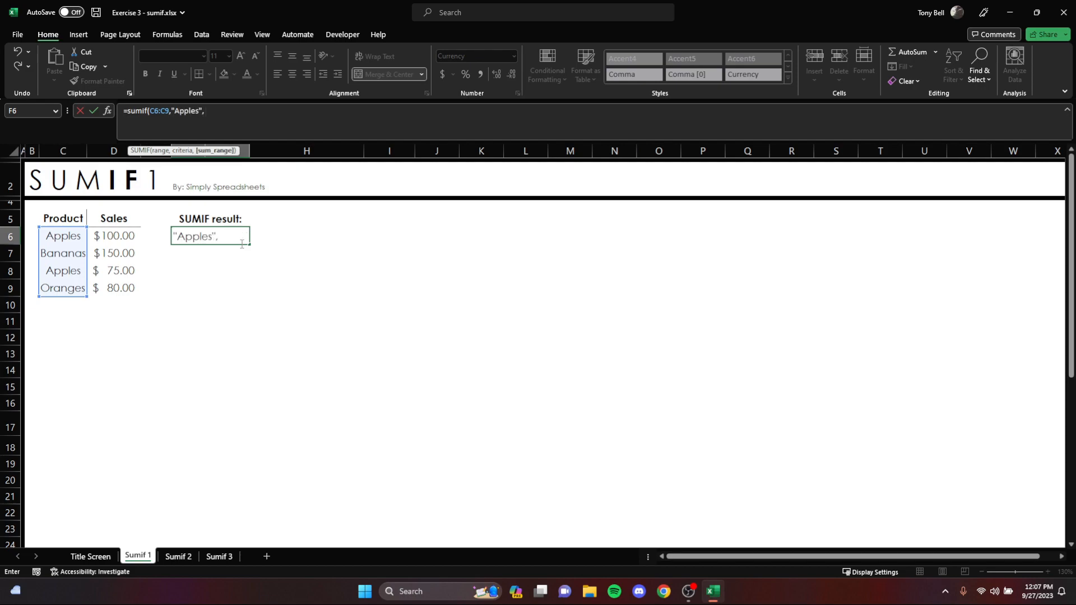
left_click_drag(109, 237, 118, 292)
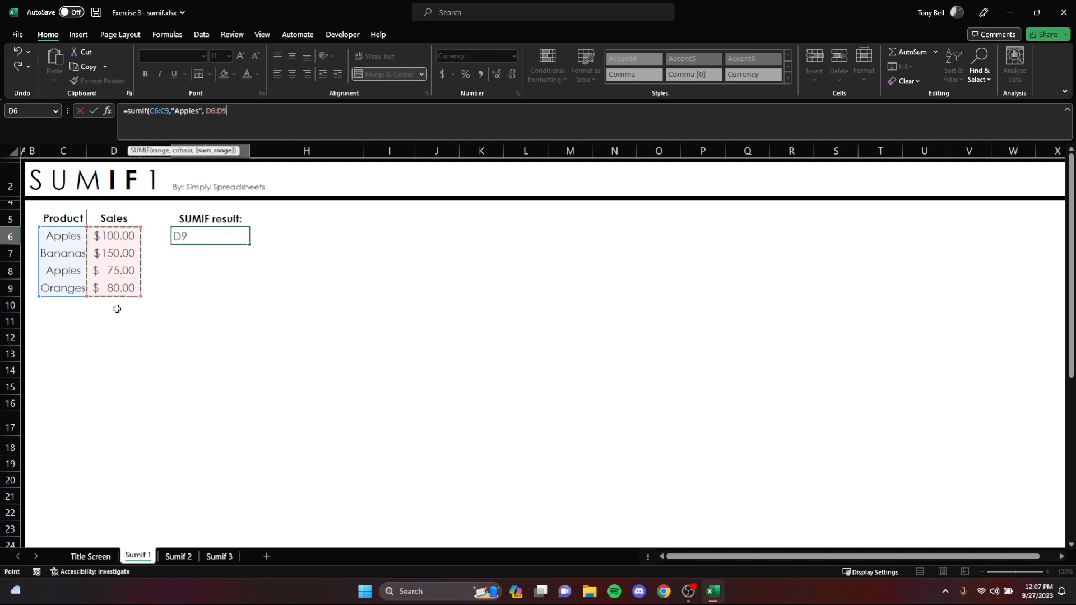
key("Return")
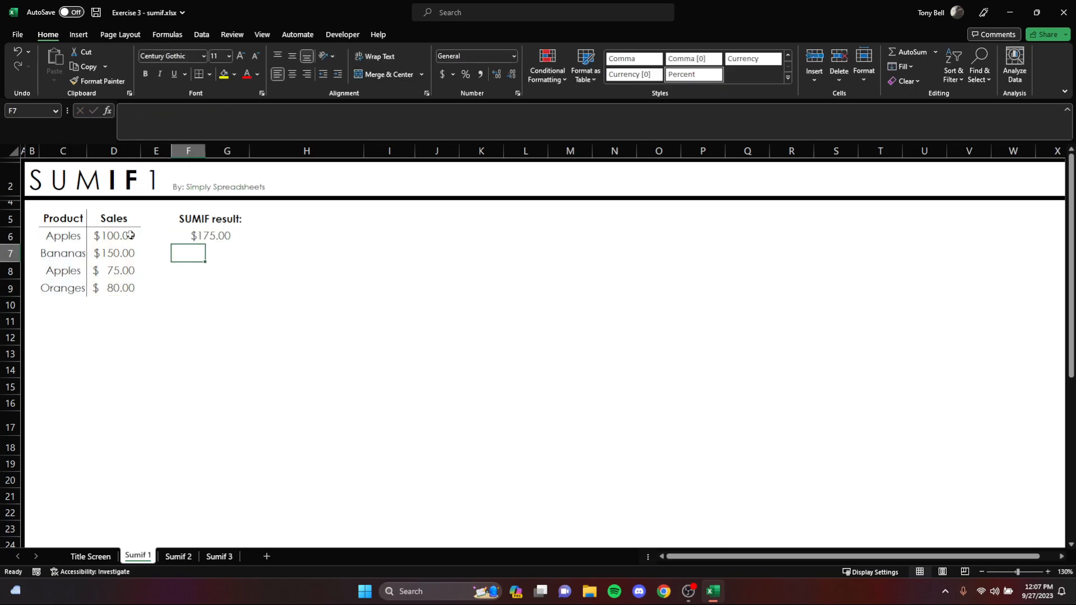
Step: Change the criterion in the F6 SUMIF formula to "Bananas"
left_click(238, 235)
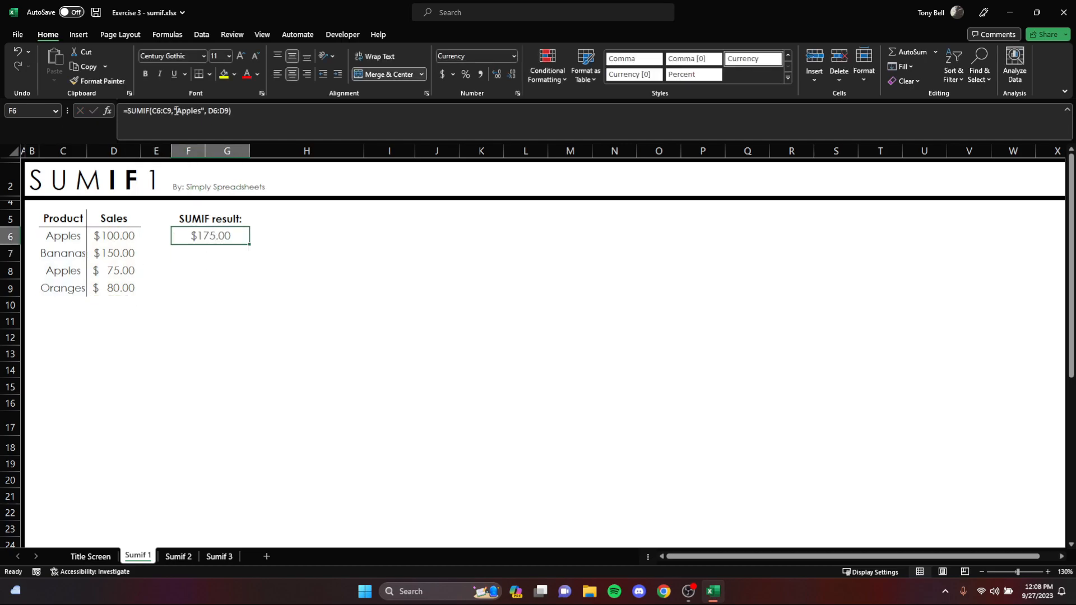
double_click(185, 110)
type("Bananas")
key("Return")
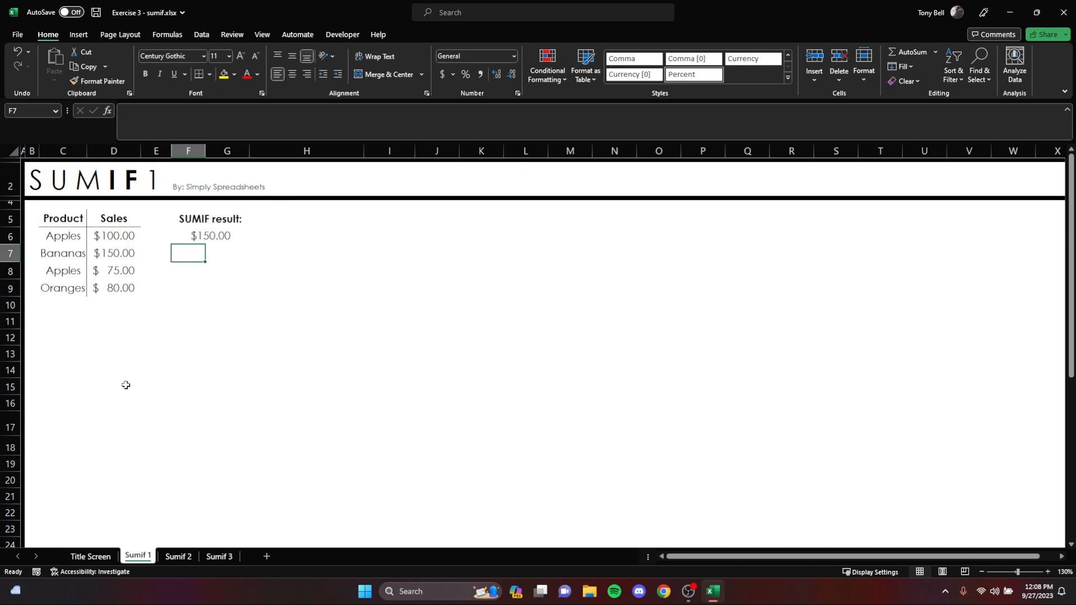
Step: Open the Sumif 2 sheet and clear the average sale result in G6
left_click(177, 557)
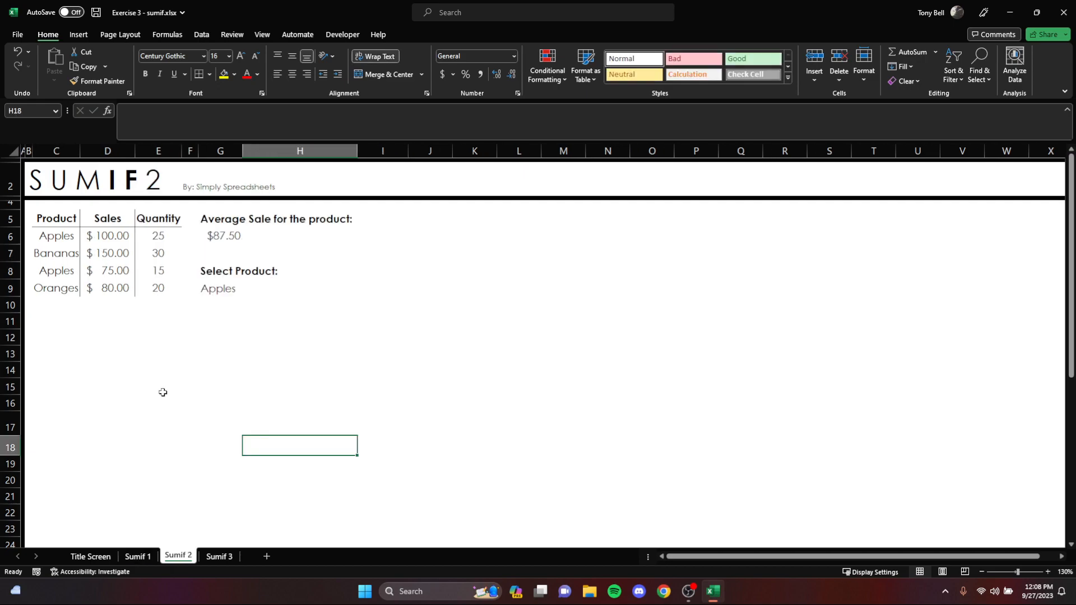
left_click(230, 238)
key("Delete")
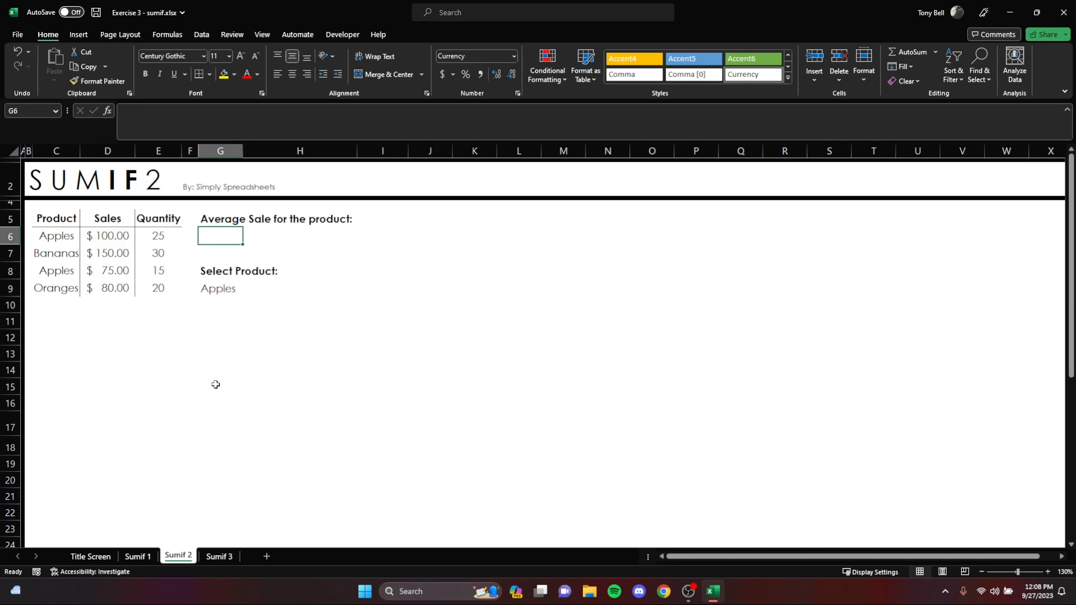
Step: Enter =SUMIF(C6:C9,G9,D6:D9) in G6 to total the sales of the product selected in G9
left_click_drag(122, 237, 121, 287)
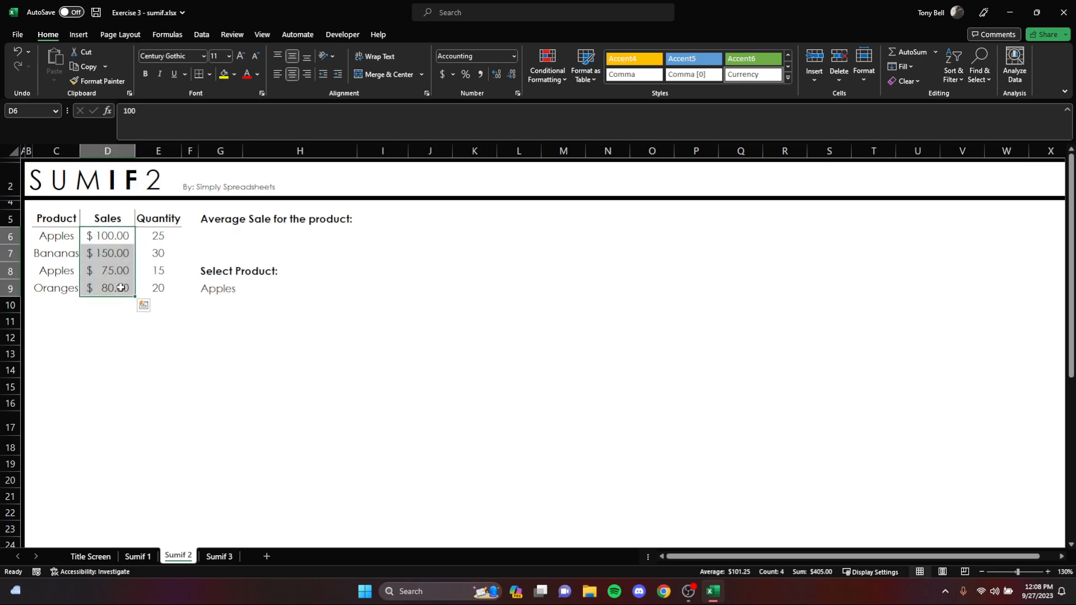
left_click_drag(53, 236, 66, 290)
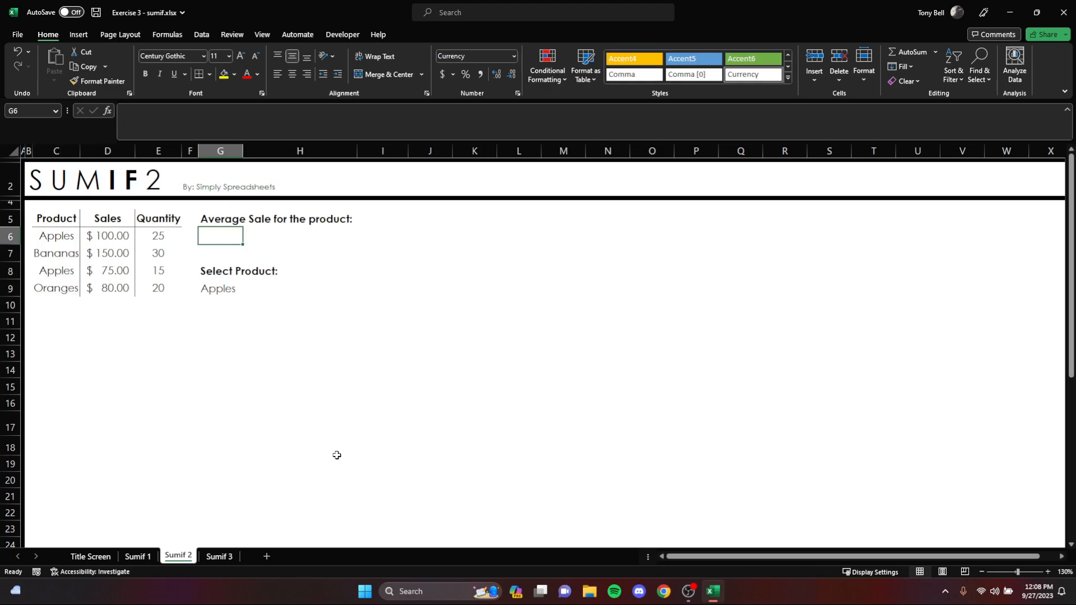
type("=sumif(")
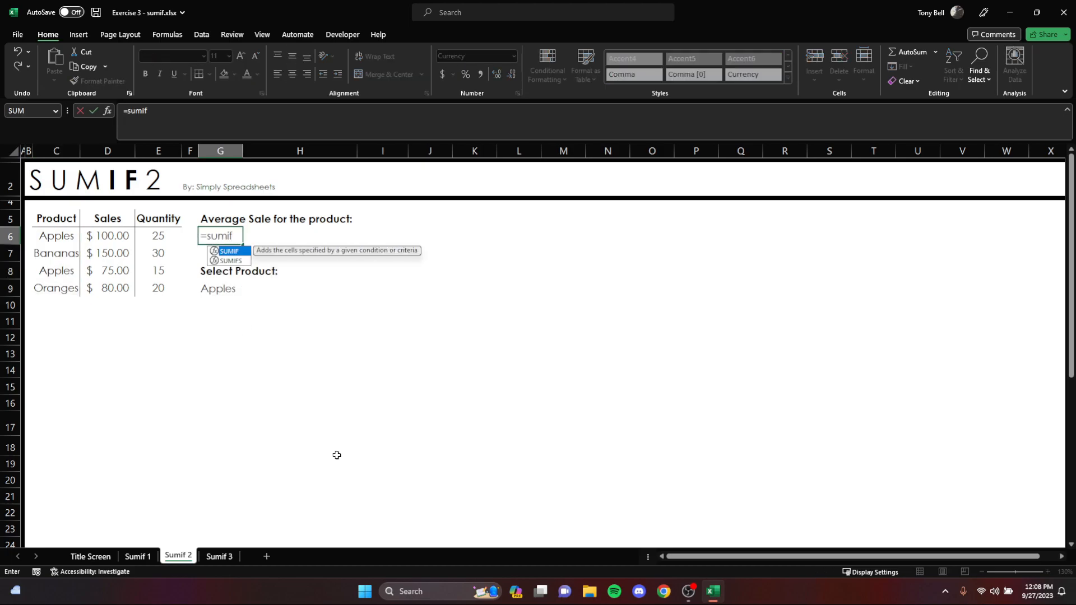
left_click(62, 238)
left_click_drag(61, 238, 66, 291)
type(",")
left_click(226, 289)
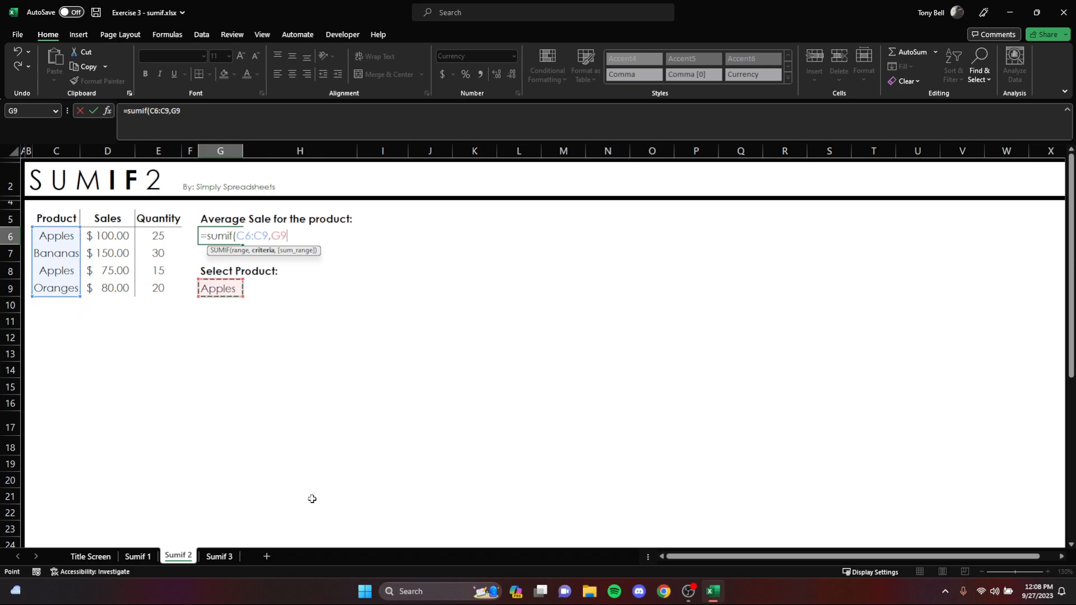
type(",")
left_click_drag(119, 238, 121, 294)
type(")")
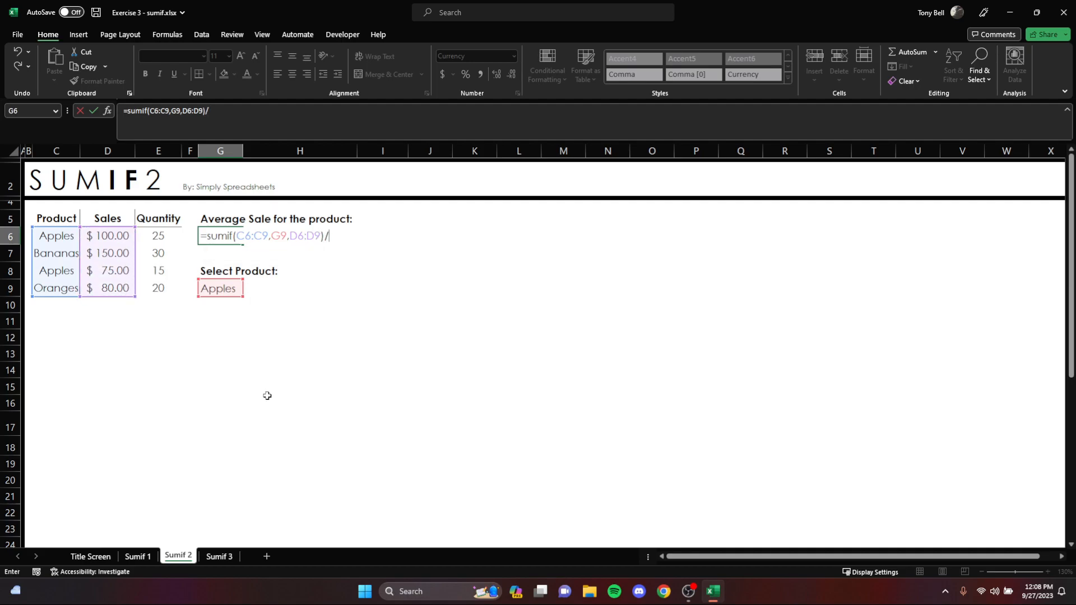
type("/")
key("BackSpace")
key("Return")
Step: Extend the G6 formula to an average by dividing the SUMIF by COUNTIF(C6:C9,G9)
left_click(211, 235)
left_click(243, 112)
type("/cou")
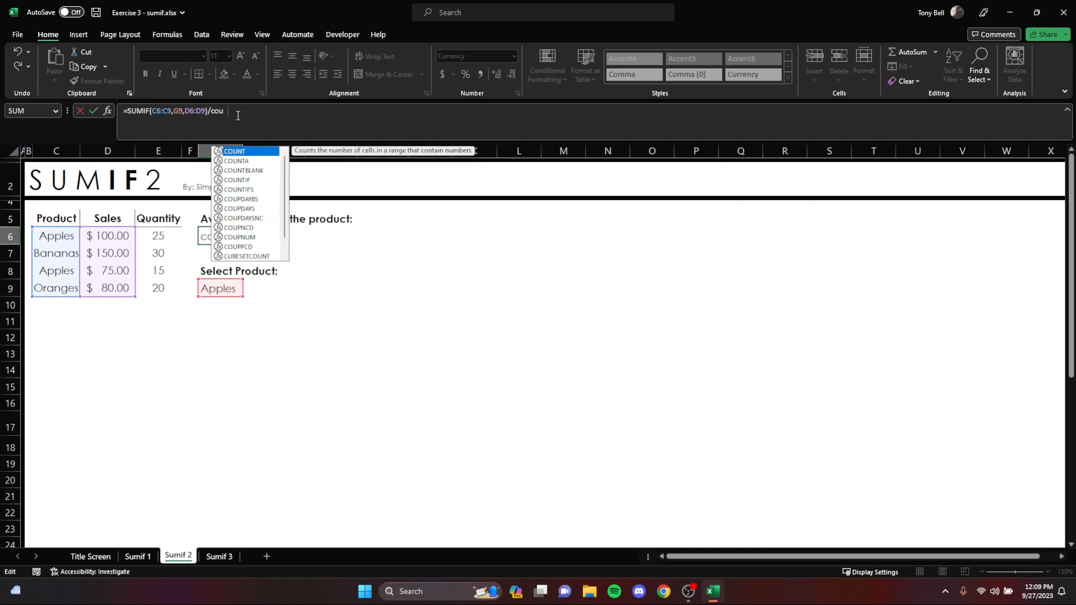
type("ntif(")
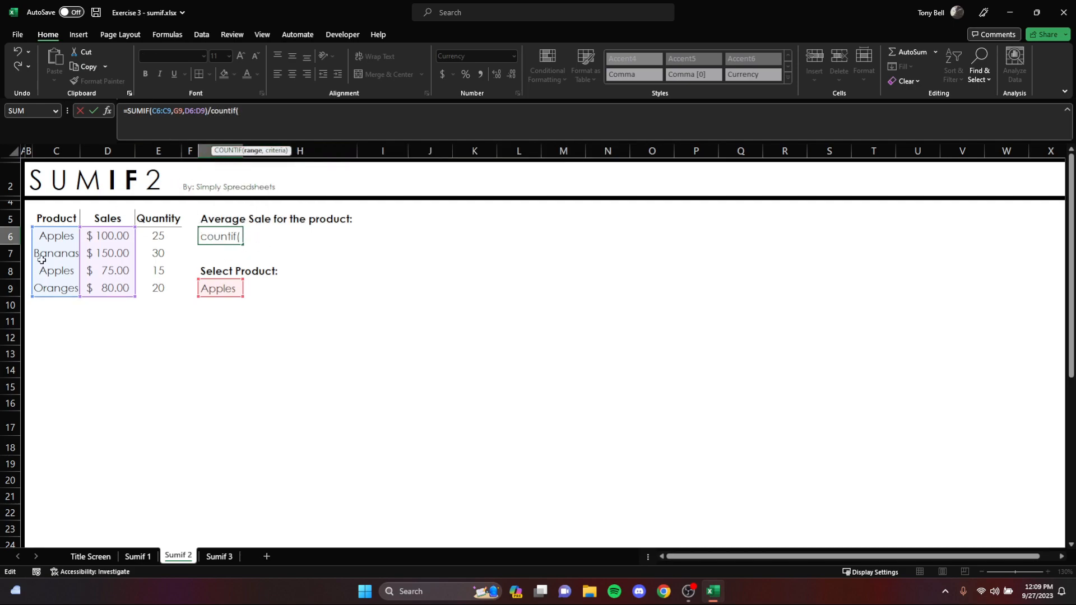
left_click_drag(56, 236, 56, 288)
type(",")
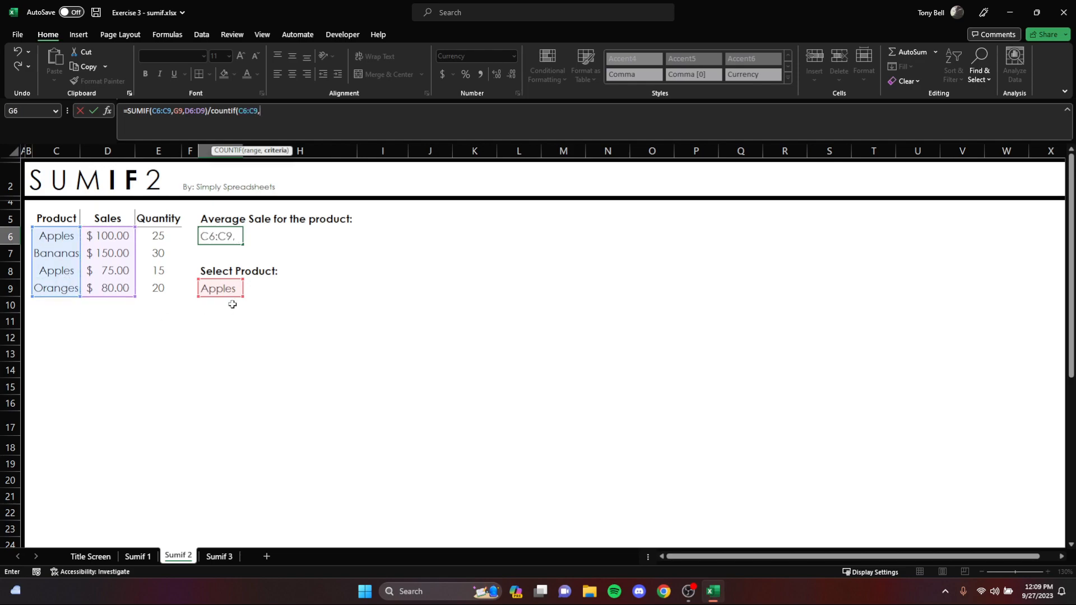
left_click(222, 290)
type(")")
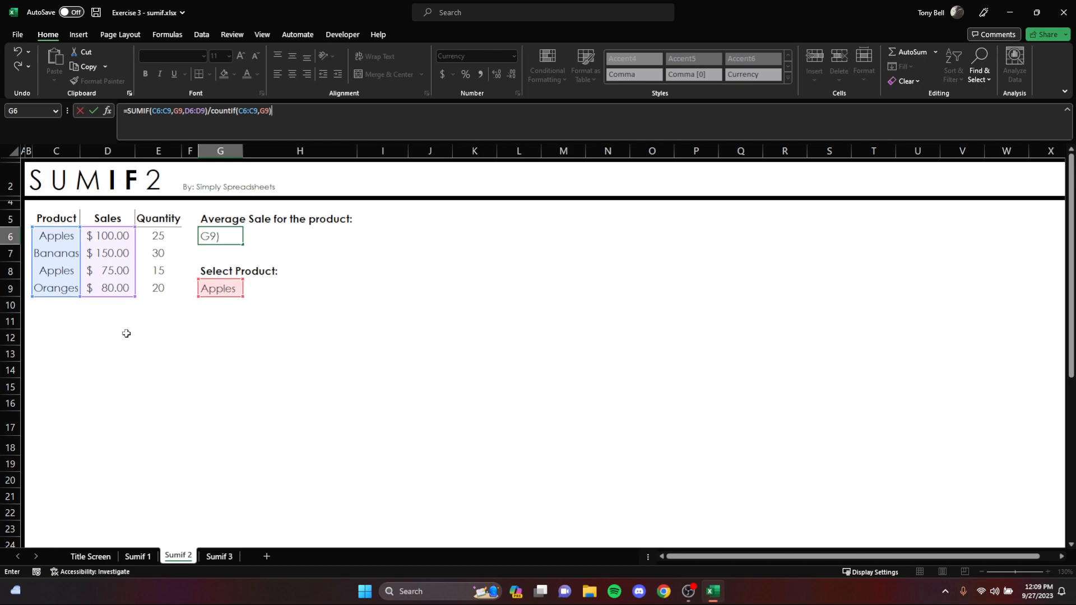
left_click_drag(128, 111, 273, 112)
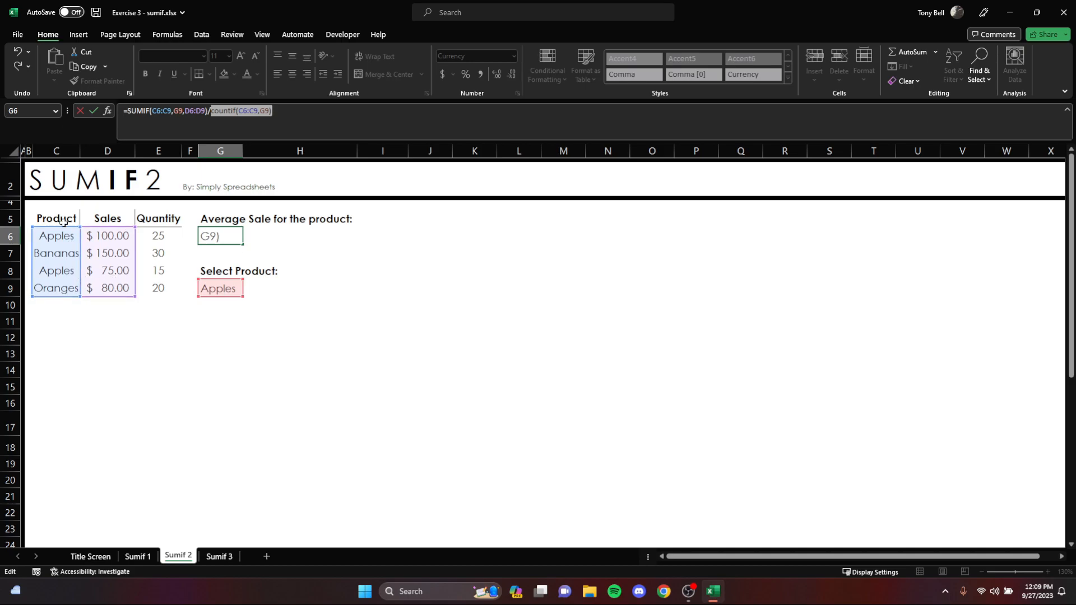
key("Return")
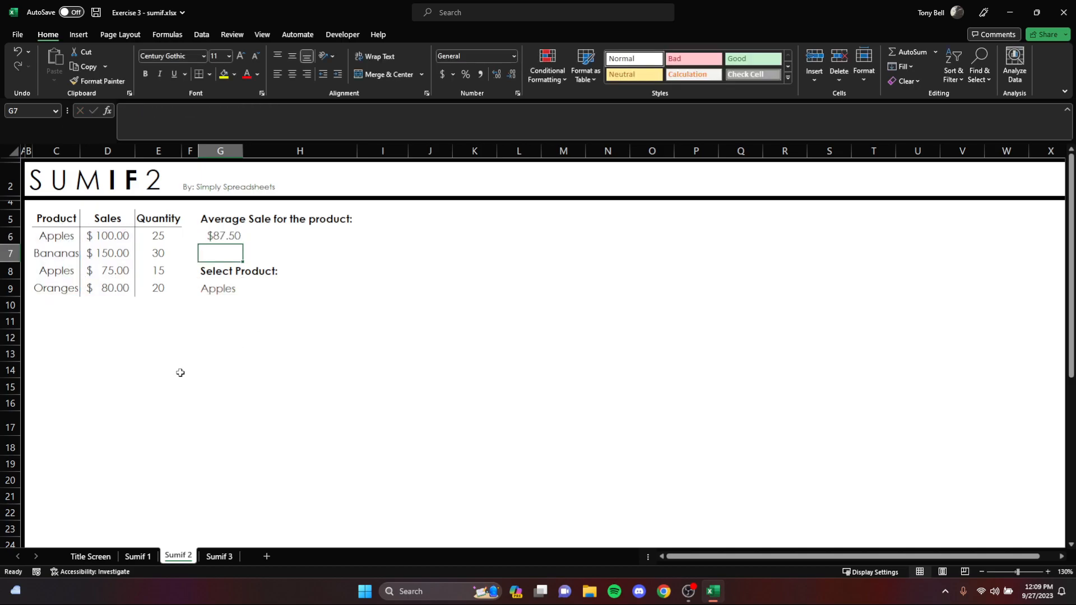
Step: Set the selected product in G9 to Bananas and check the average formula in G6
key("Up")
left_click(222, 287)
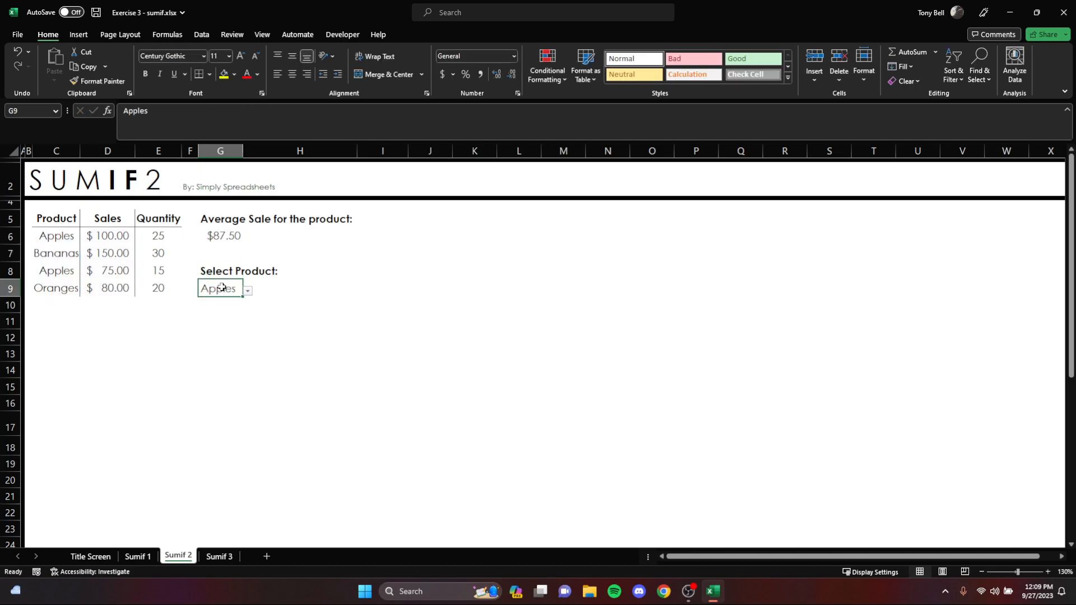
type("Banan")
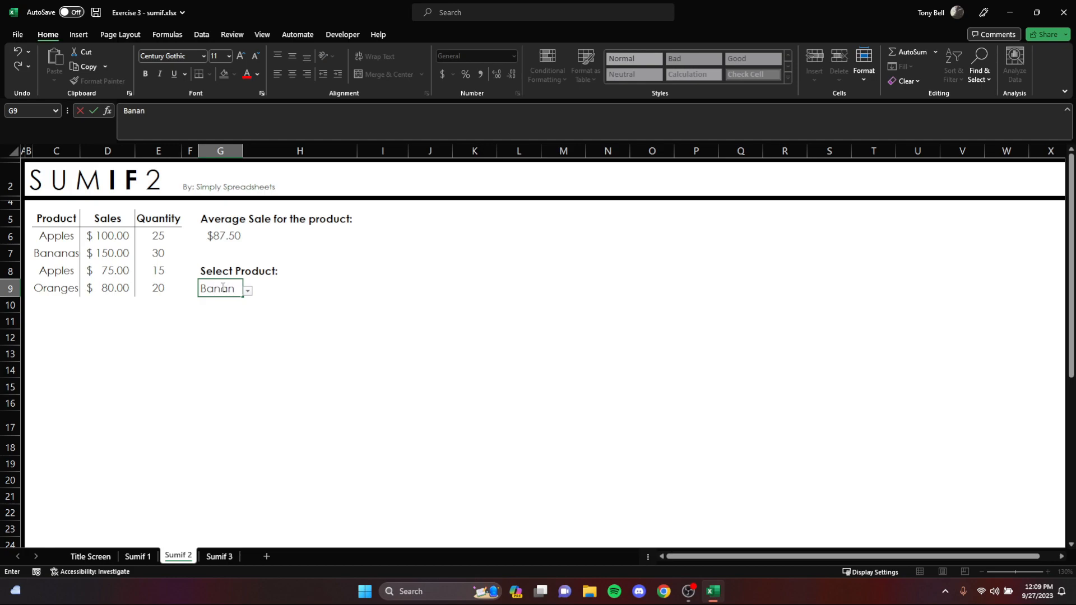
type("as")
key("Return")
key("Up")
key("Up")
key("Up")
key("Up")
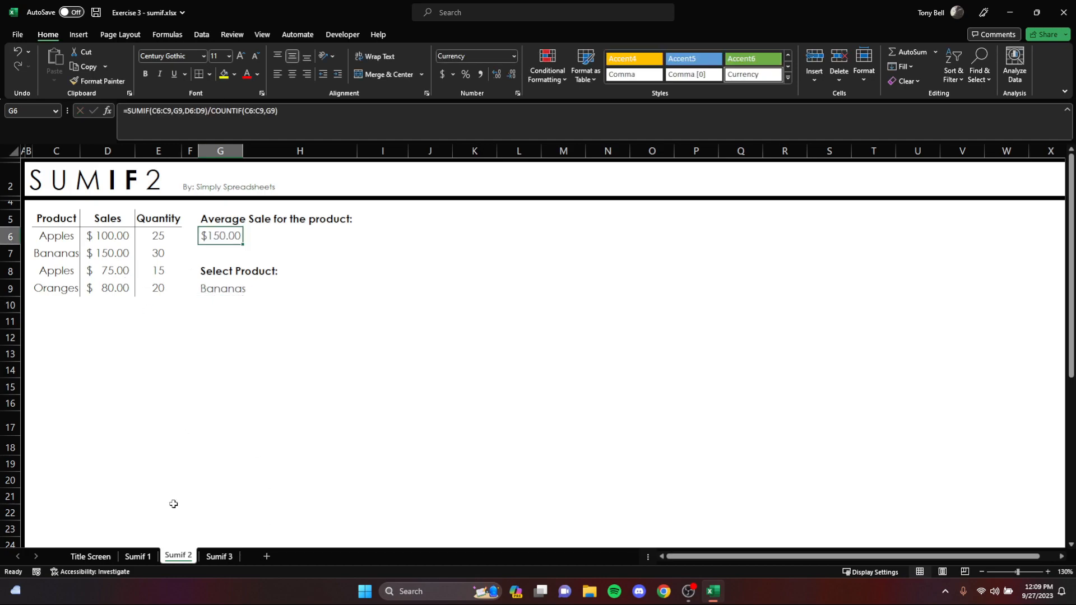
Step: Move the SUMIF sum range in G6 to the quantities E6:E9 and show the result as a plain number
left_click(195, 111)
left_click_drag(136, 261, 152, 262)
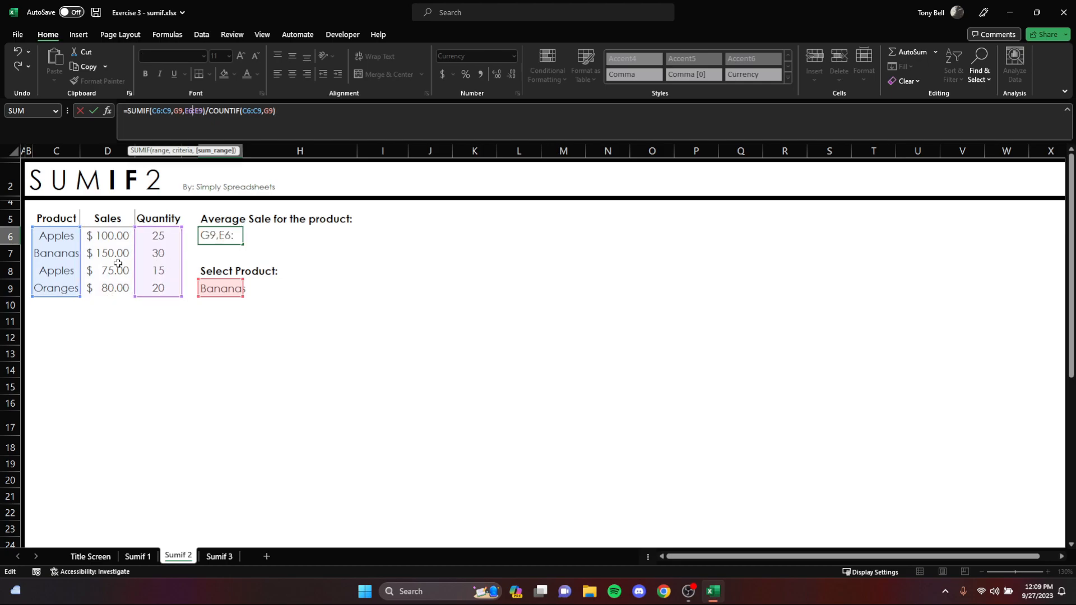
key("Return")
left_click(213, 236)
Step: Change the heading in G5 to "Average Quantity Sold for the product:"
left_click(246, 222)
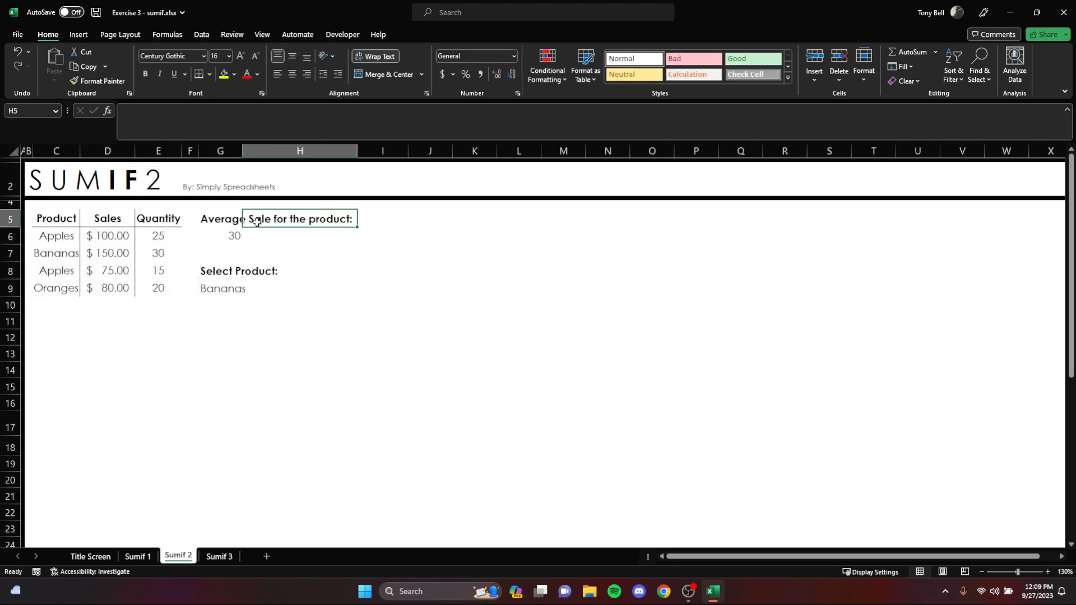
left_click(228, 223)
double_click(166, 111)
type("Quantity Sold")
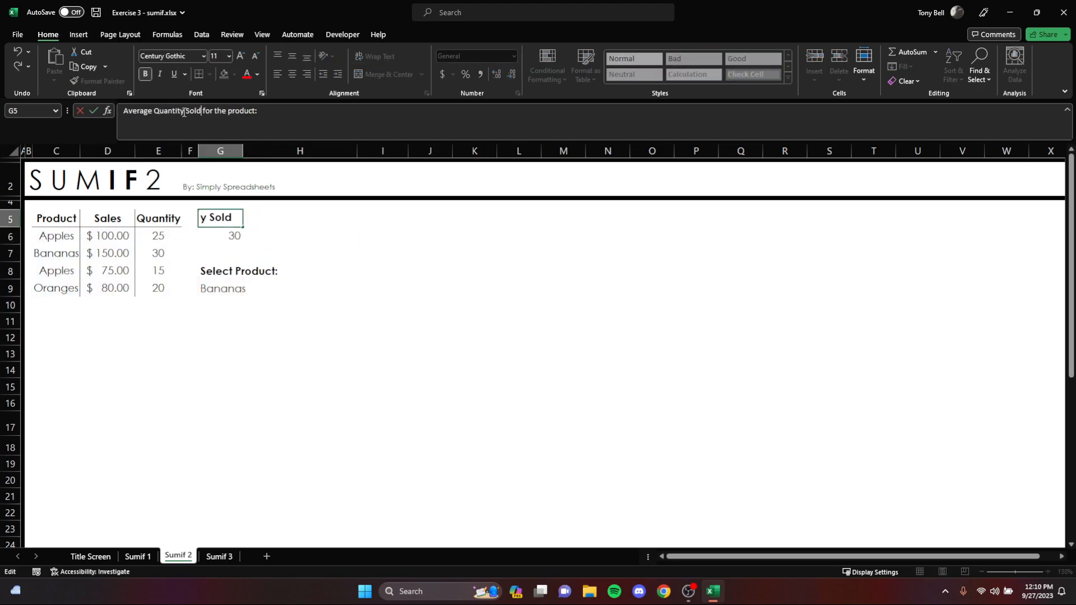
left_click(263, 351)
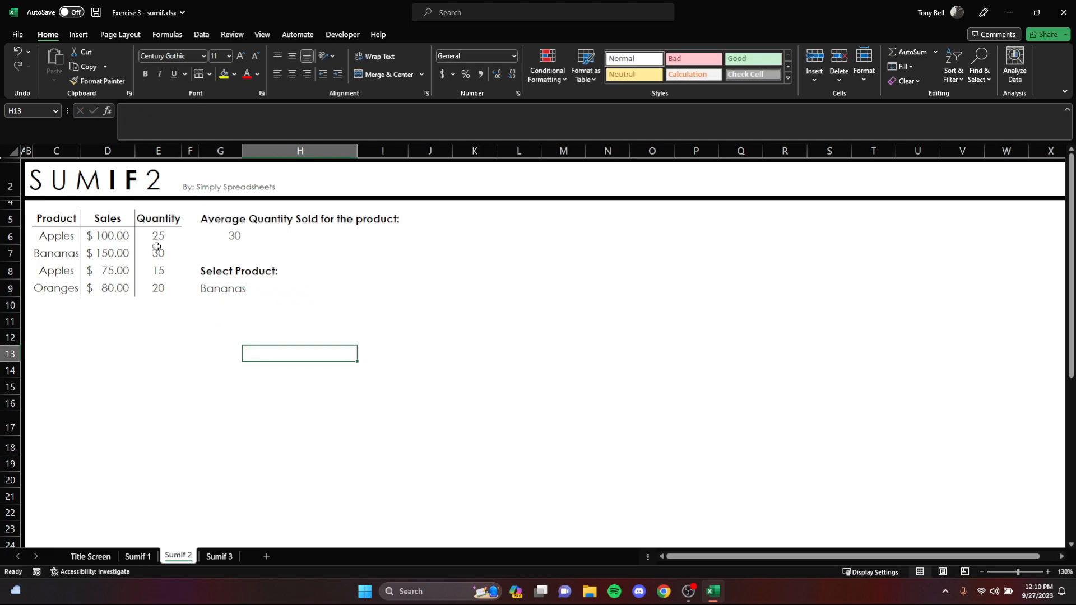
left_click(238, 288)
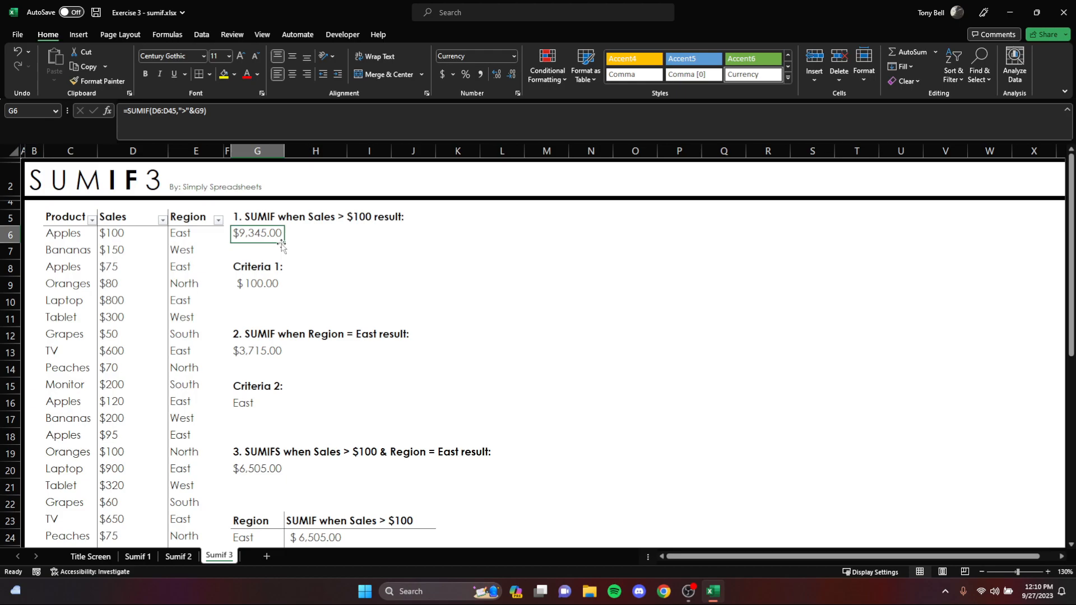
Step: Clear the Sales > $100 result in G6 on the Sumif 3 sheet
left_click(472, 298)
key("Delete")
left_click(610, 372)
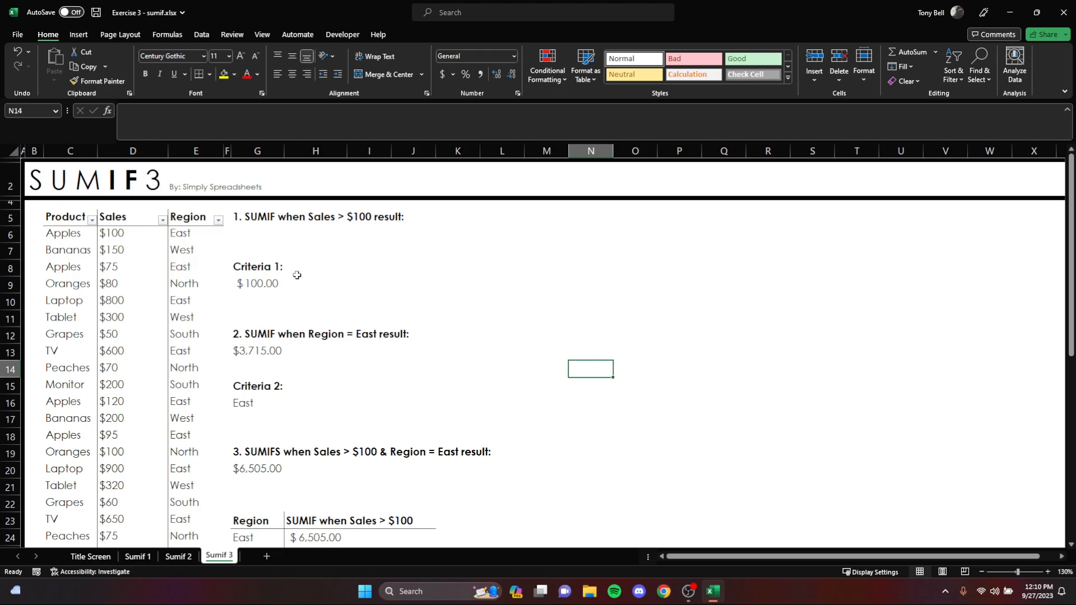
Step: Start a SUMIF formula in G6 with the sales range D6:D45 and the criterion ">"&G9
left_click(255, 233)
type("=sumif(")
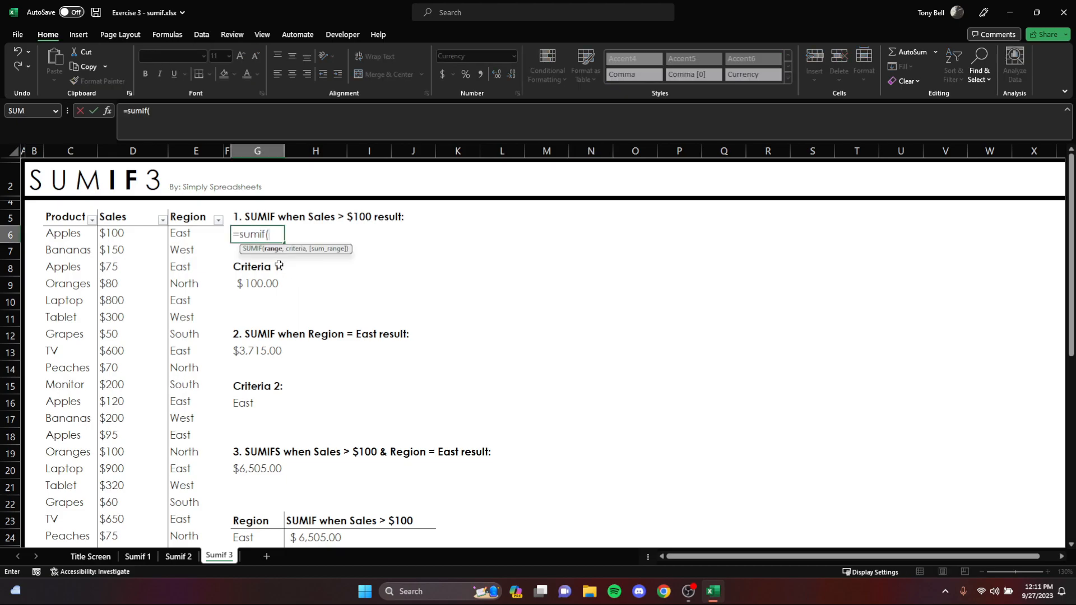
left_click(67, 233)
left_click(130, 233)
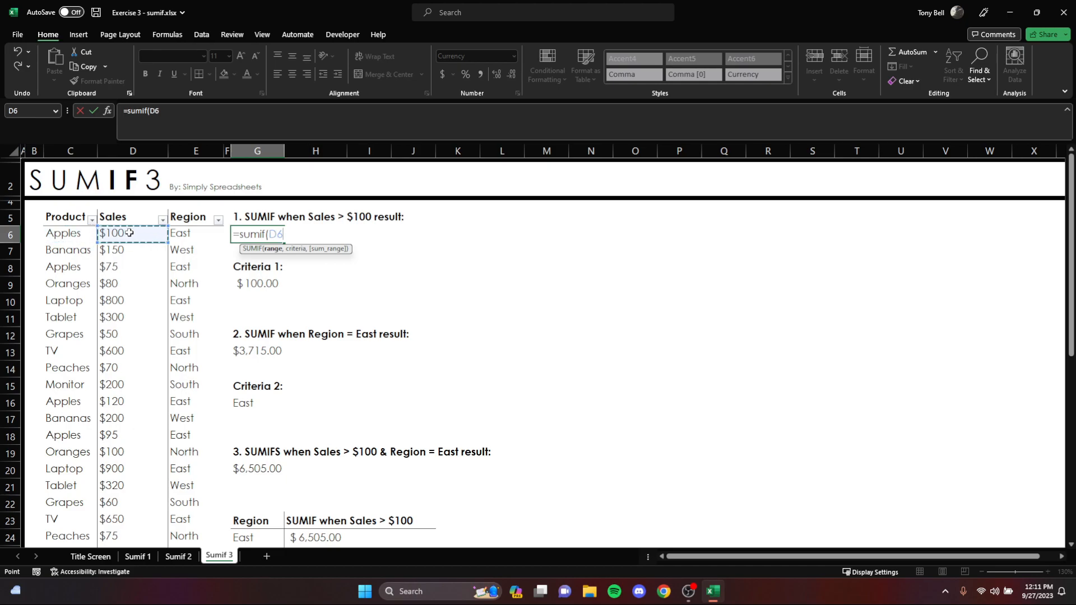
key("ctrl+shift+Down")
type(", \">")
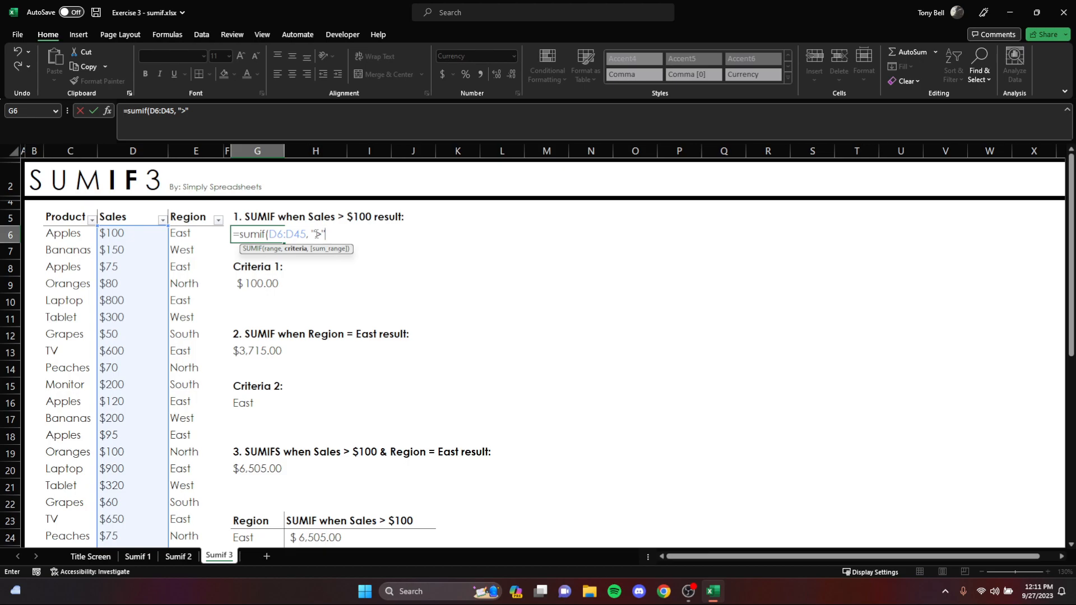
type("&")
left_click(262, 284)
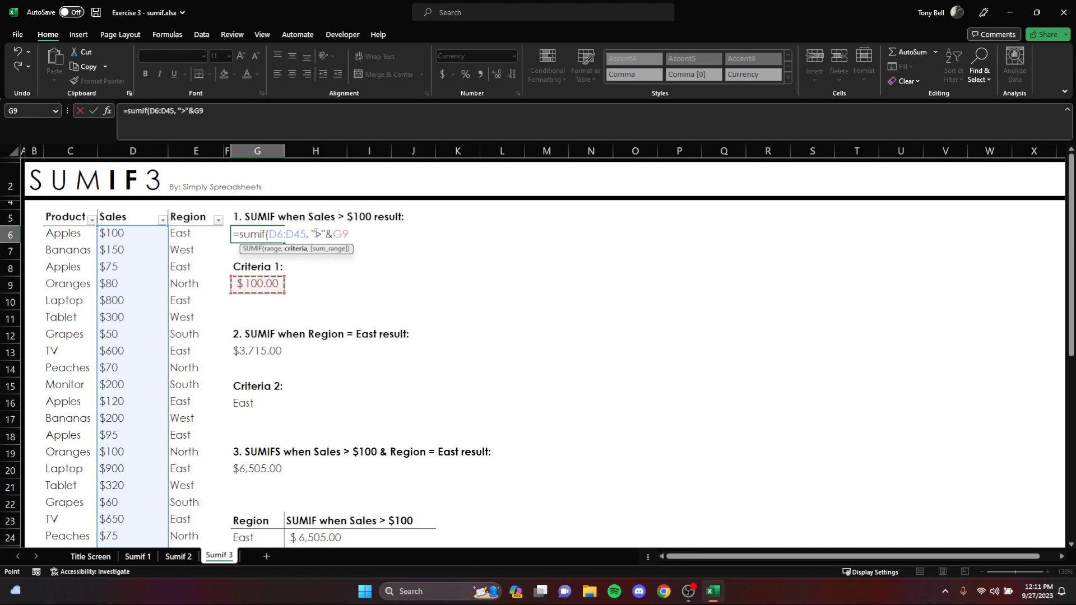
Step: Try a typed 100 in place of the criterion's cell reference, and restore &G9
mouse_move(313, 234)
left_mouse_down()
mouse_move(285, 235)
mouse_move(306, 234)
left_mouse_up()
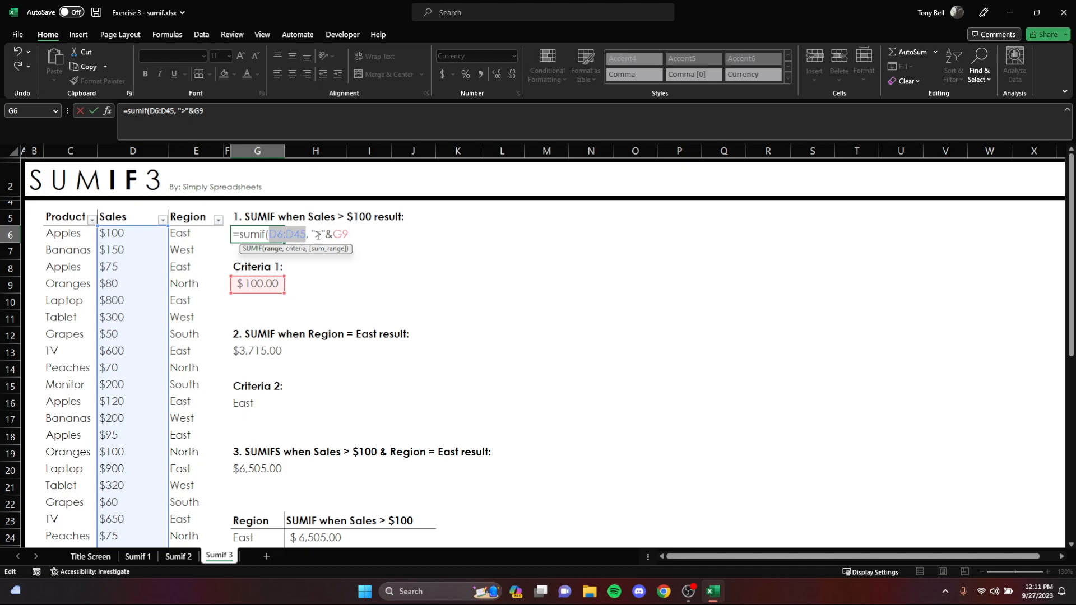
double_click(340, 233)
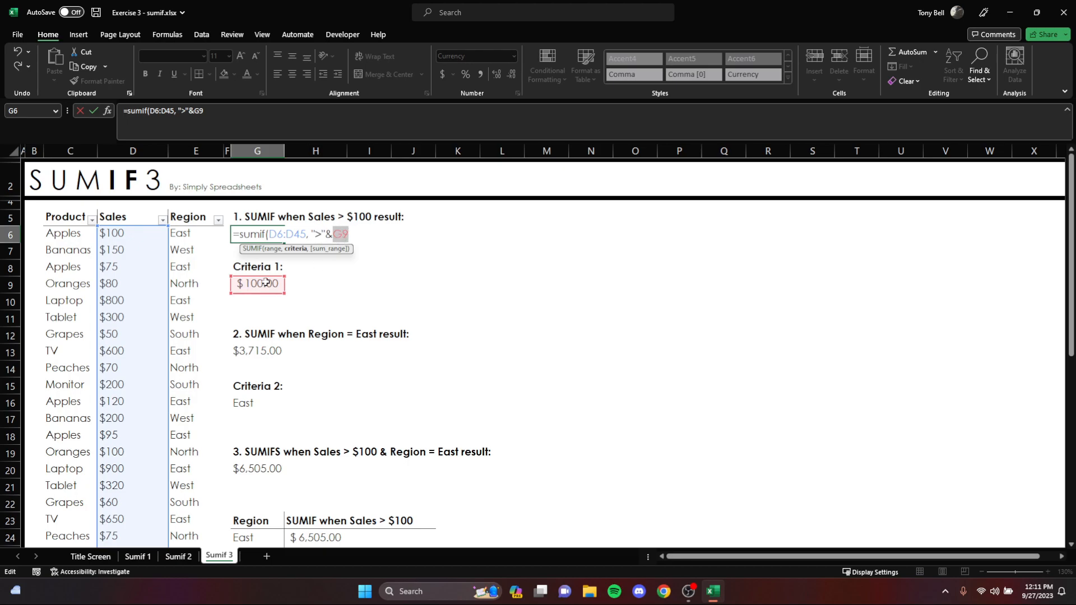
key("BackSpace")
key("BackSpace")
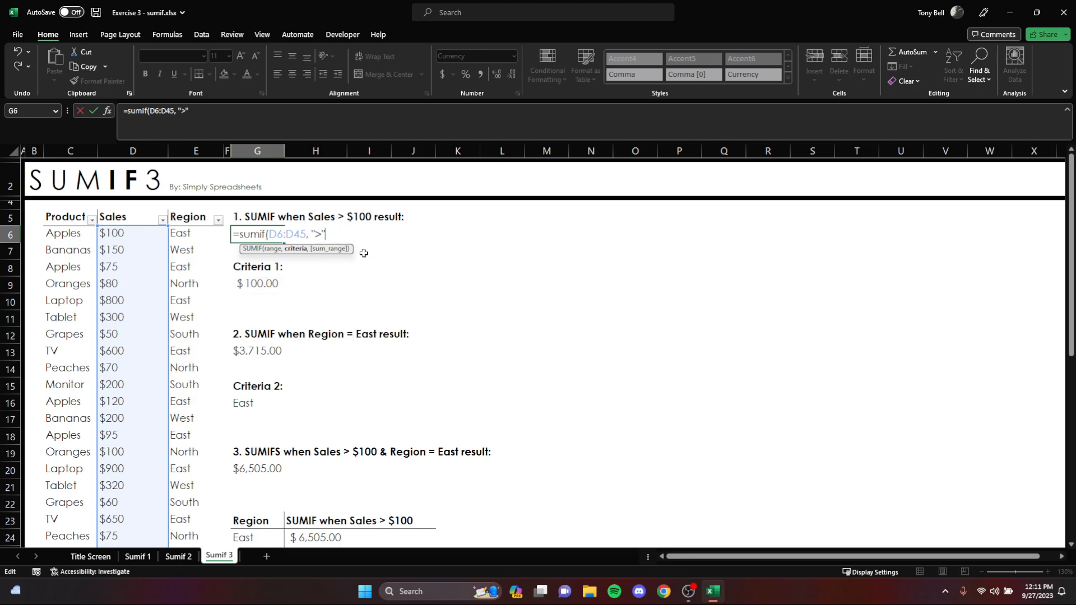
type("100")
left_click_drag(343, 235, 323, 235)
key("BackSpace")
type("&")
left_click(255, 284)
Step: Complete the G6 formula without a sum range as =SUMIF(D6:D45, ">"&G9)
type(",")
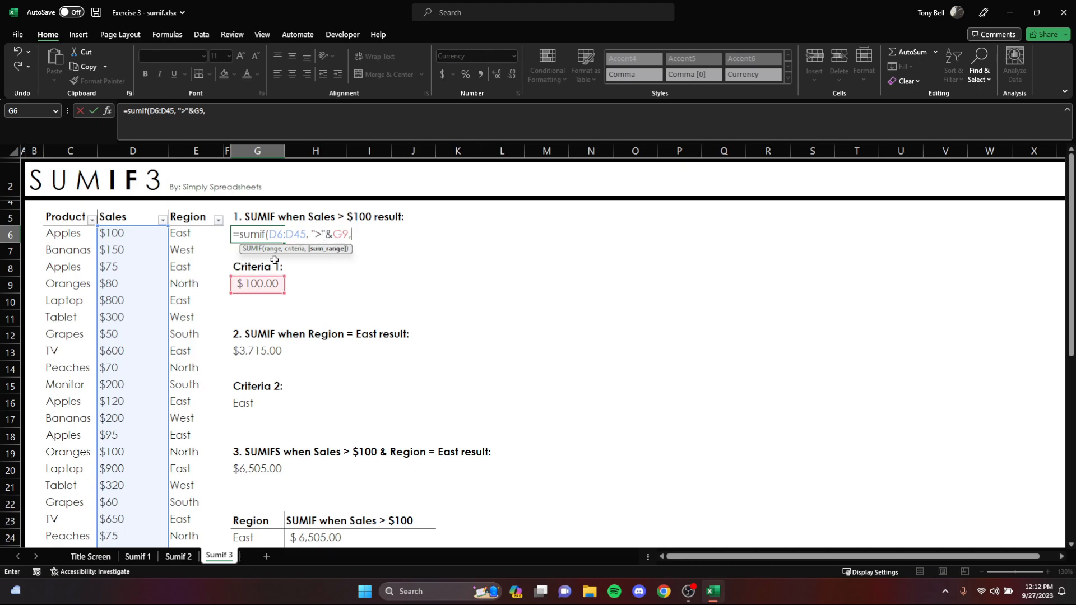
key("BackSpace")
type(")")
key("Return")
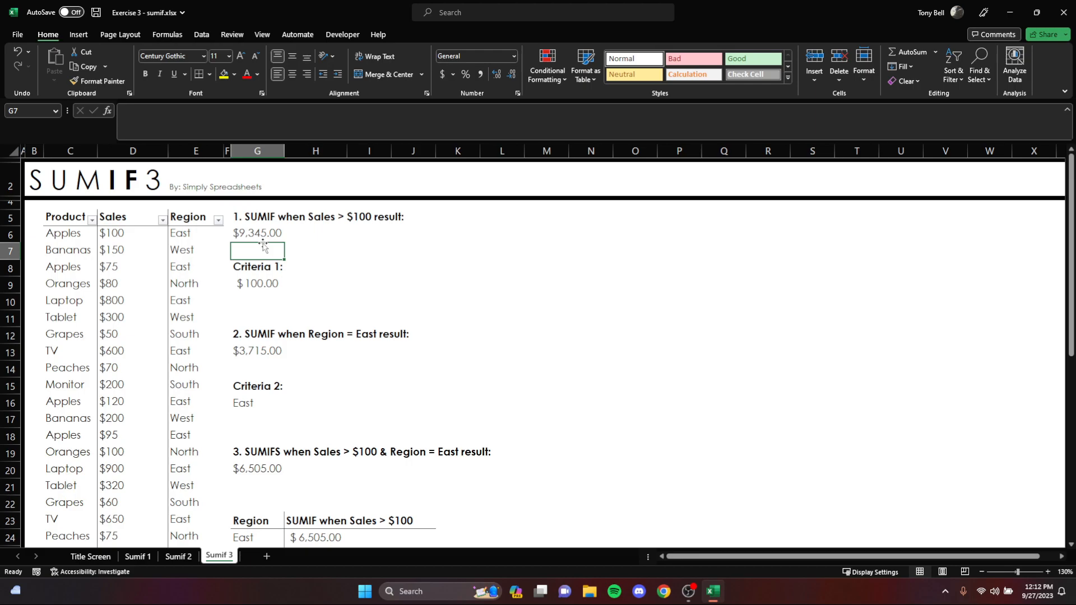
Step: Filter the Sales column to values greater than 100 and select the filtered amounts to check their sum
left_click(123, 234)
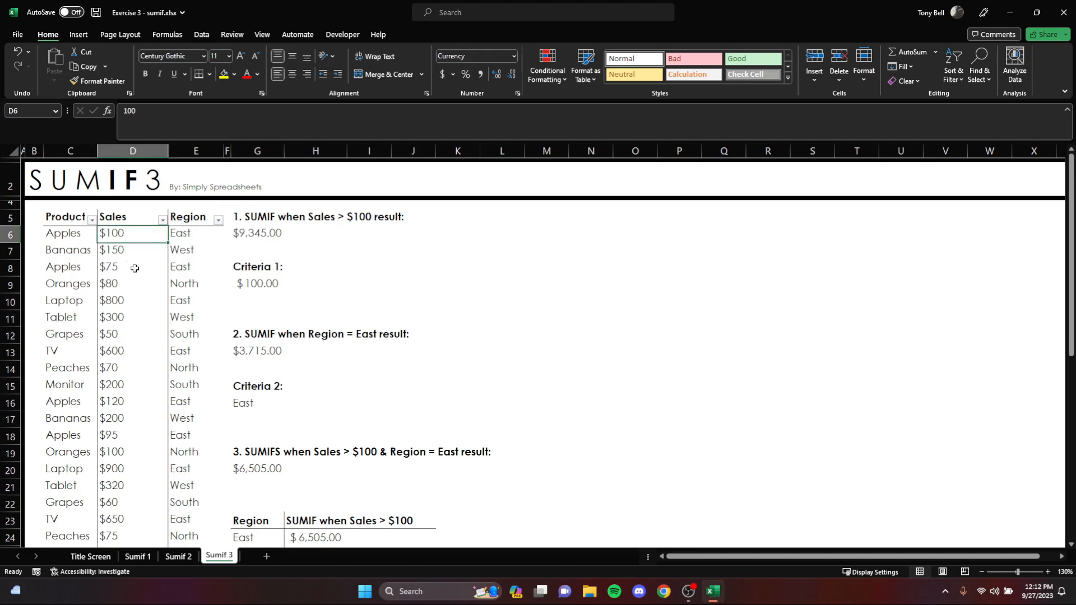
left_click(163, 220)
mouse_move(73, 326)
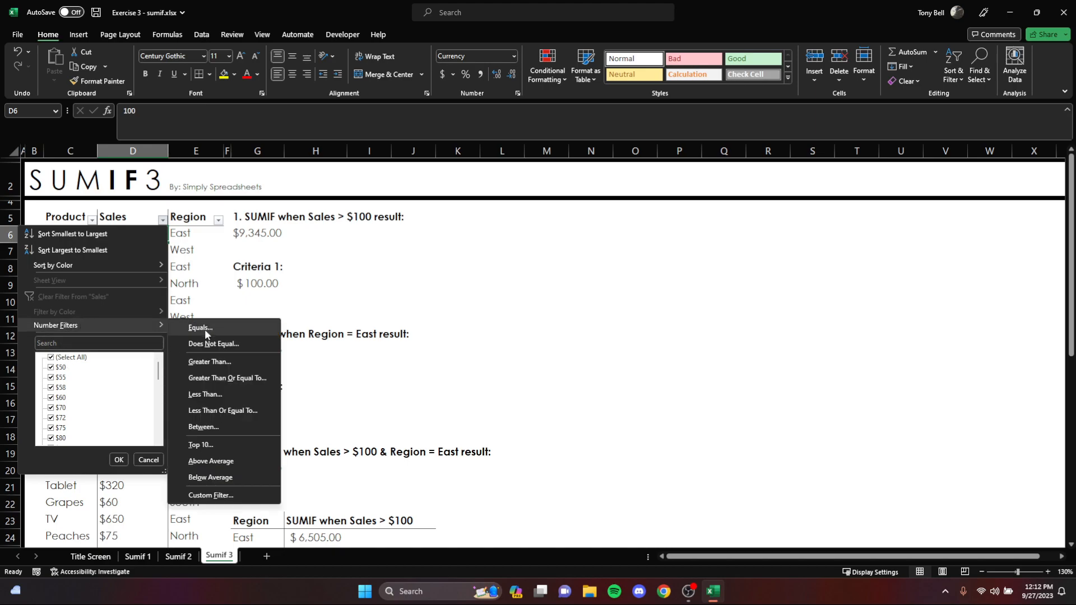
left_click(217, 362)
type("100")
key("Return")
left_click_drag(120, 233, 145, 578)
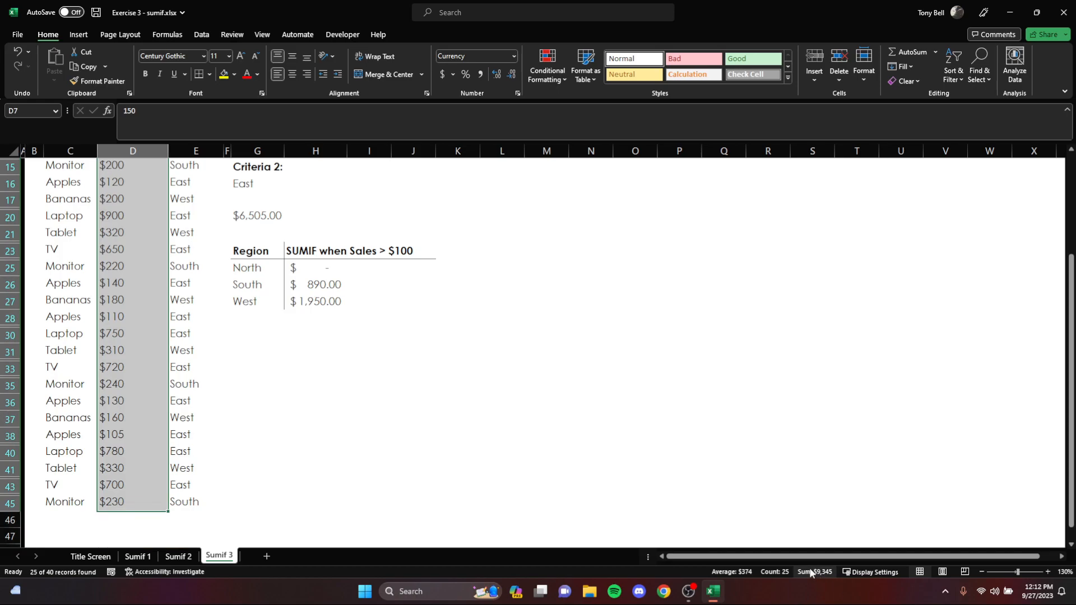
scroll(589, 432, "up", 12)
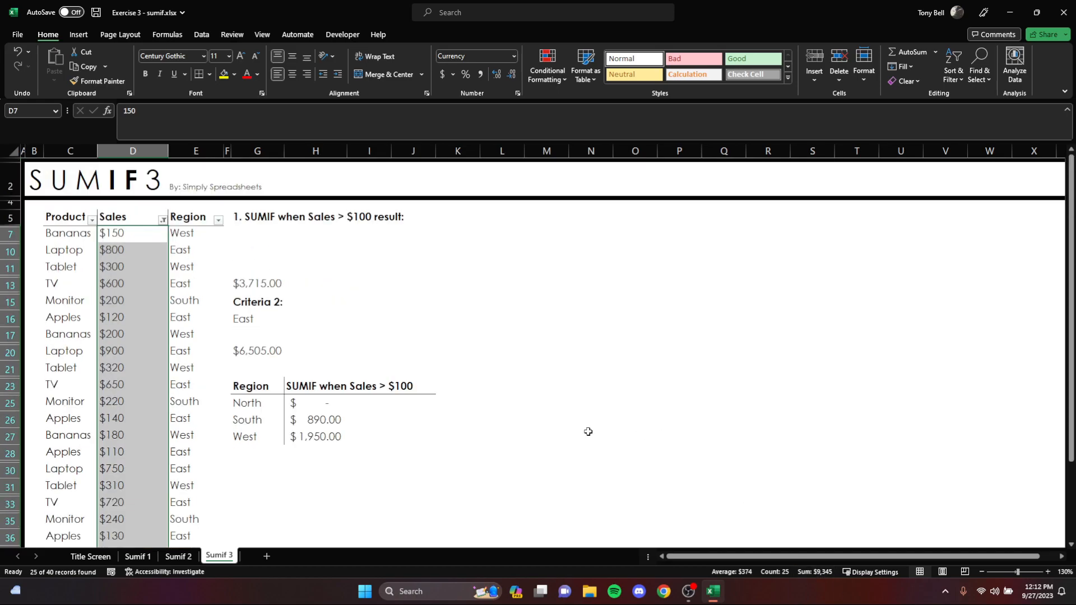
Step: Undo the filter on the Sales column and compare with the SUMIF result in G6
left_click(248, 248)
key("ctrl+z")
left_click(277, 234)
Step: Clear the Region = East result in G13
left_click(413, 386)
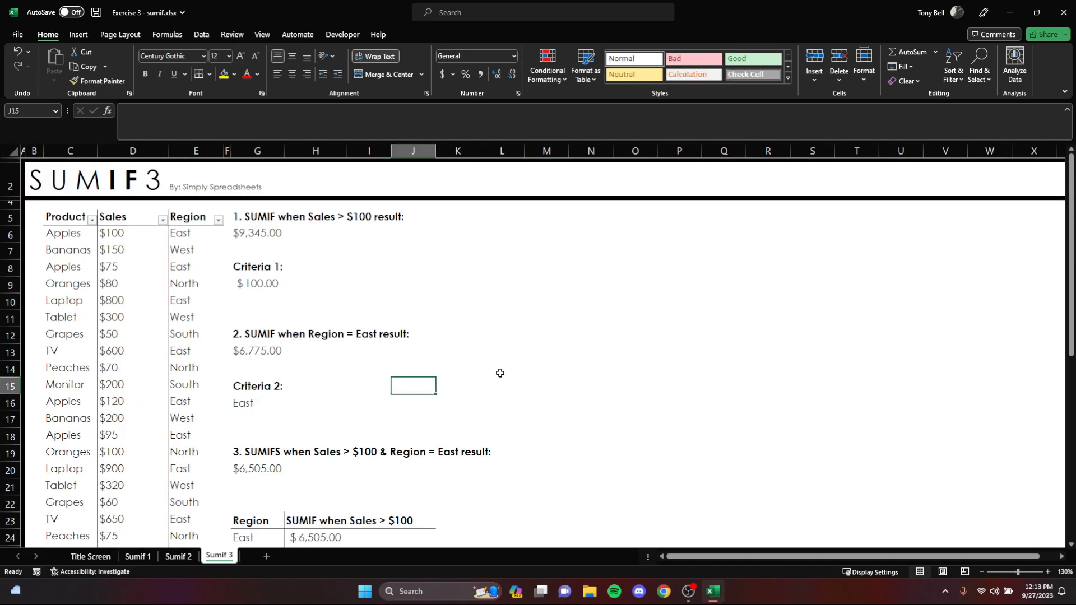
left_click(241, 352)
key("Delete")
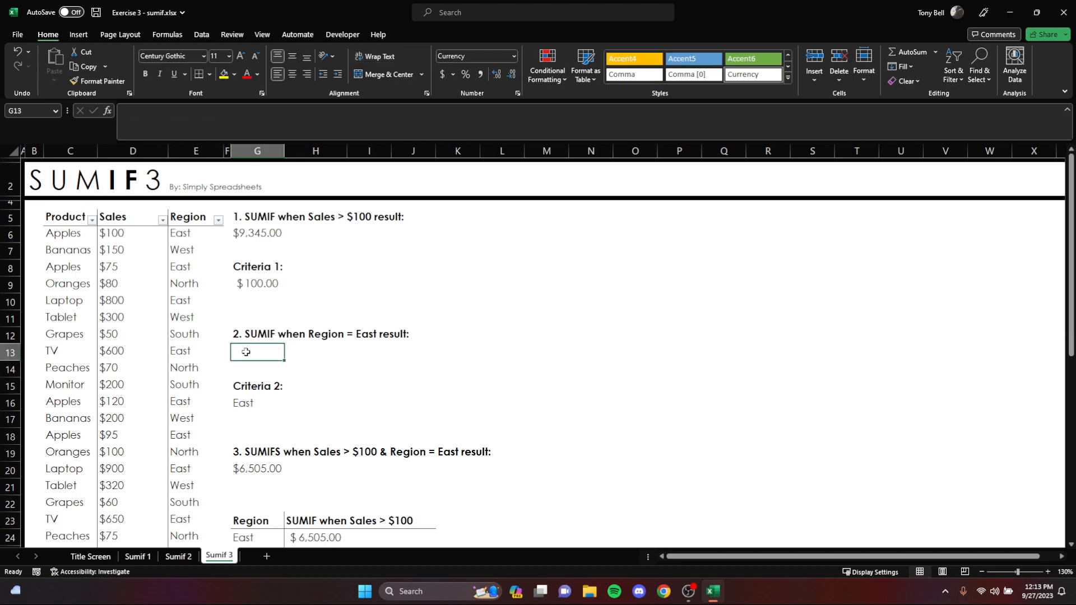
Step: Enter =SUMIF(E6:E45,G16,D6:D45) in G13 to total the sales for the East region
type("=su")
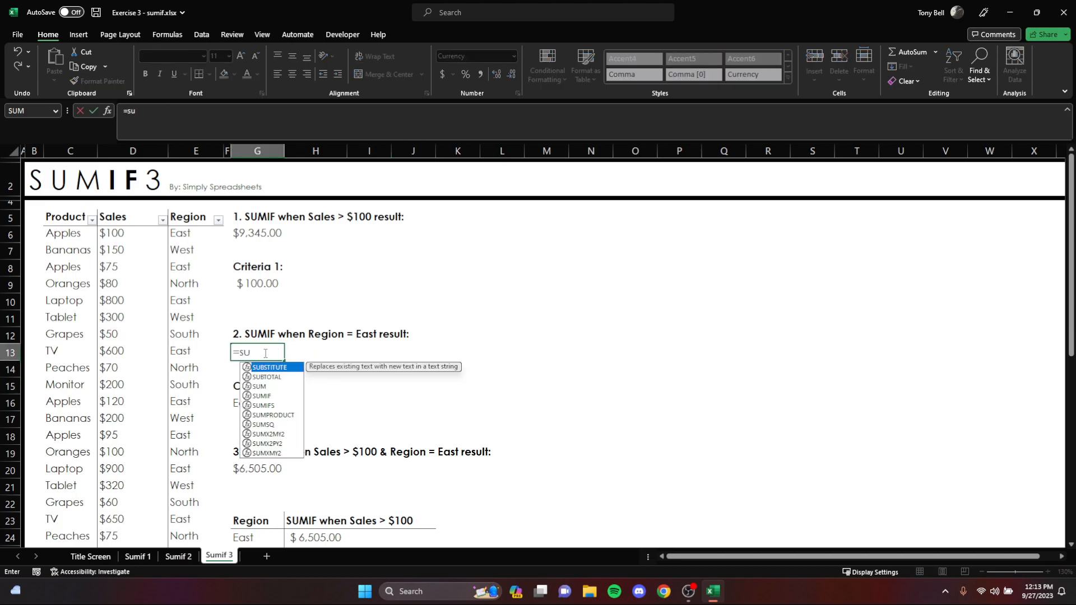
type("mif(")
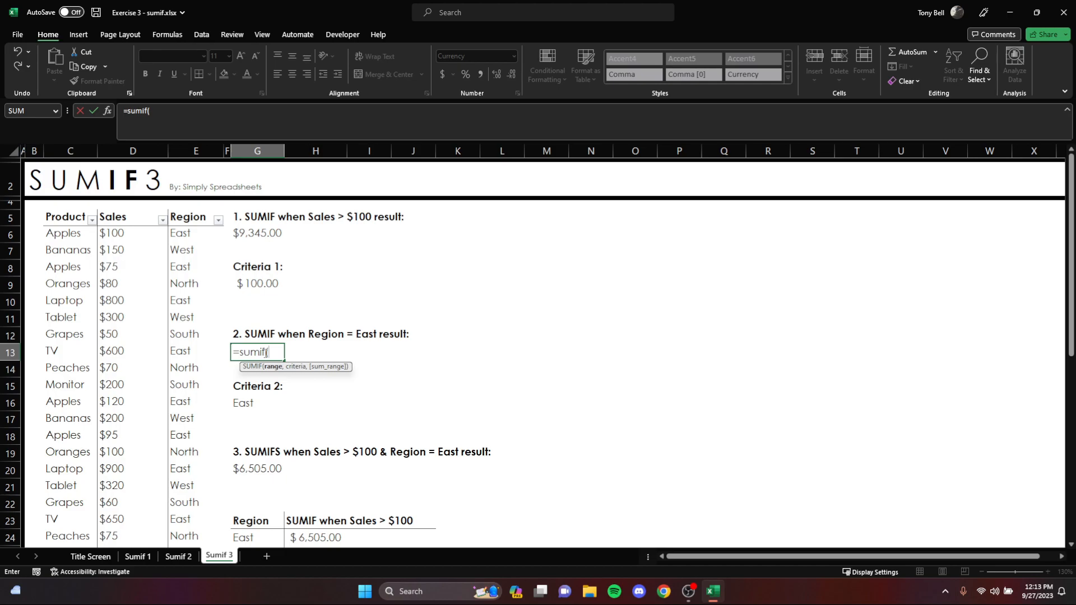
left_click(189, 233)
key("ctrl+shift+Down")
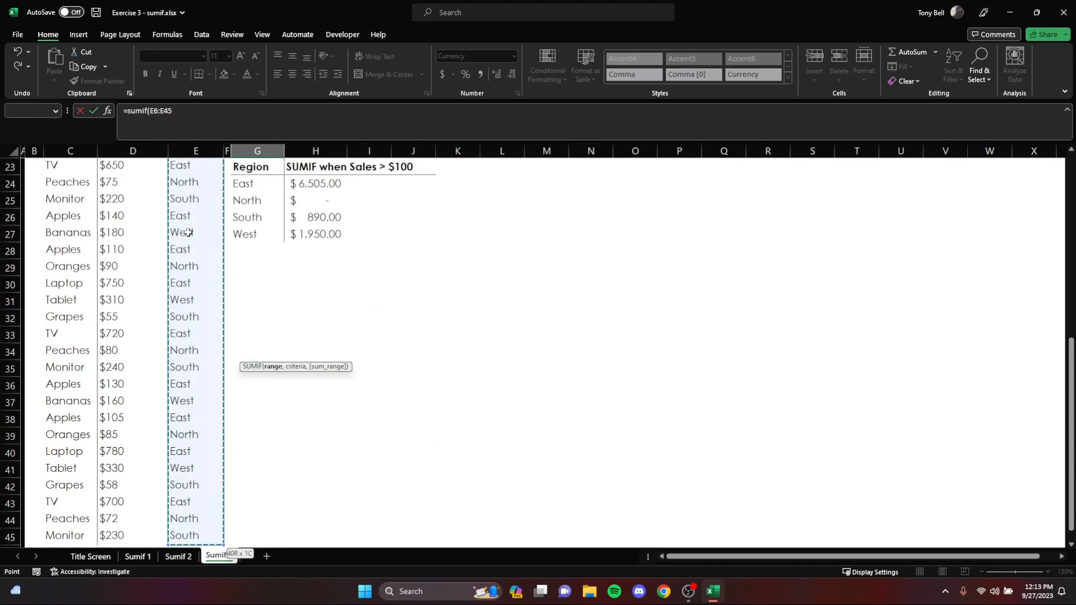
type(",")
left_click(246, 402)
type(",")
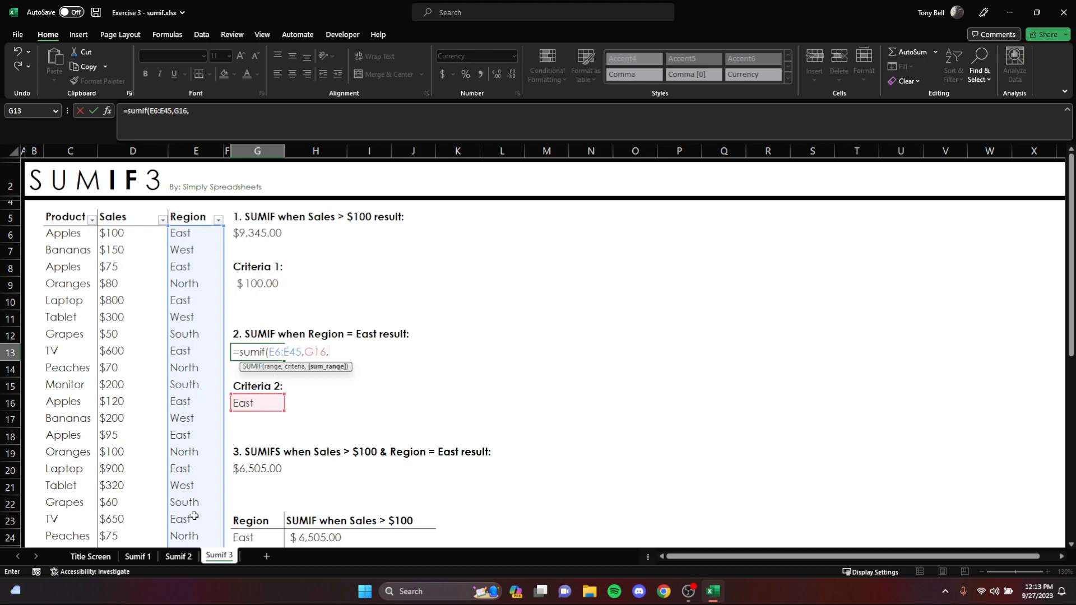
left_click(142, 234)
key("ctrl+shift+Down")
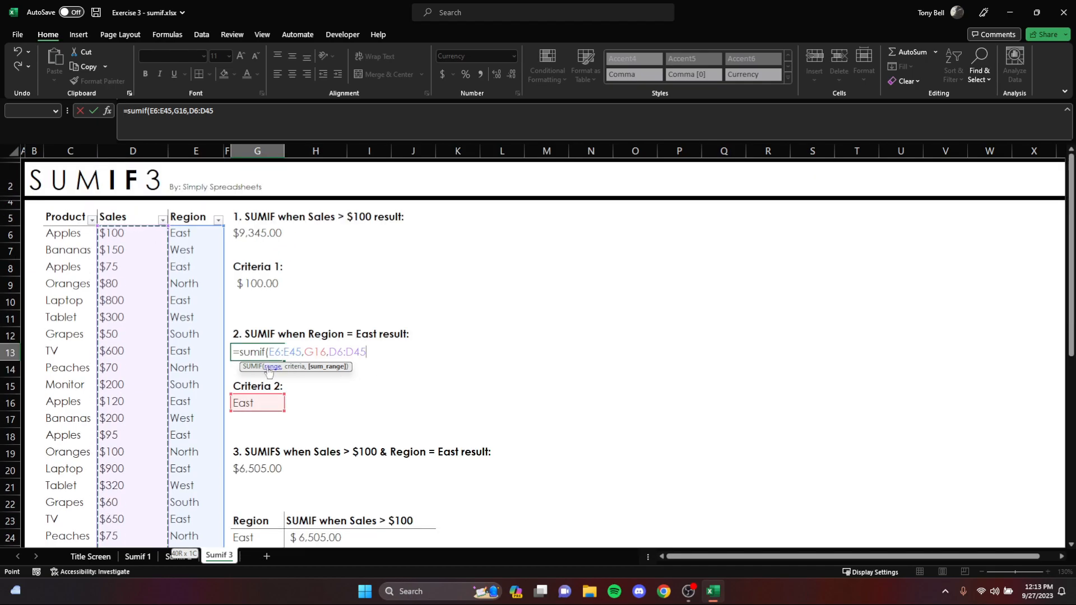
key("Return")
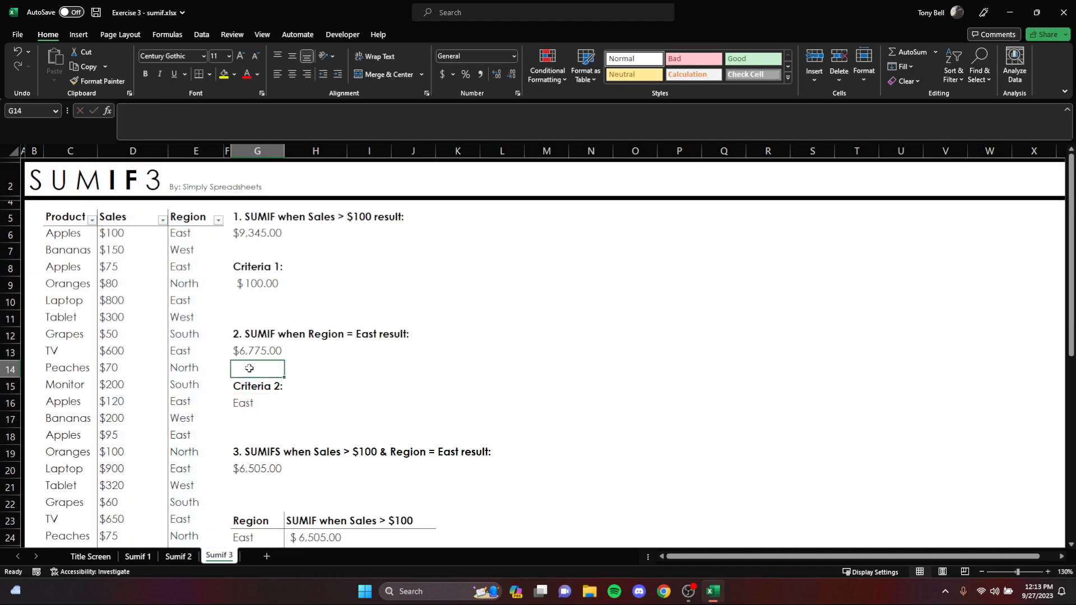
Step: Filter the Region column to East only and undo that filter
left_click(218, 222)
left_click(106, 357)
left_click(106, 367)
left_click(174, 461)
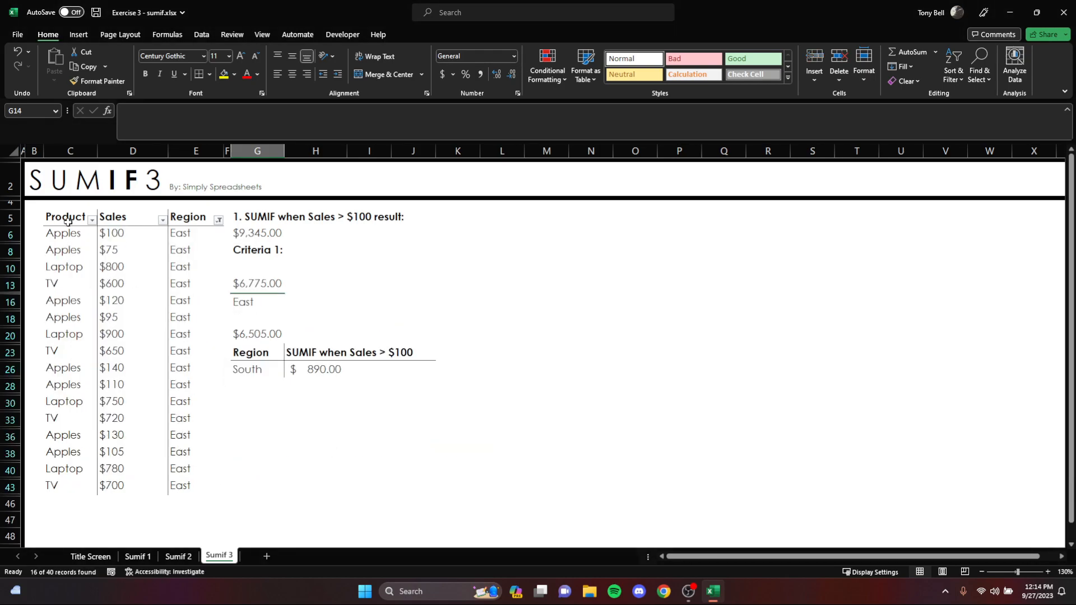
key("ctrl+z")
left_click(185, 318)
Step: Select the whole data table from the Product header across to Region and down to the last row
left_click(71, 219)
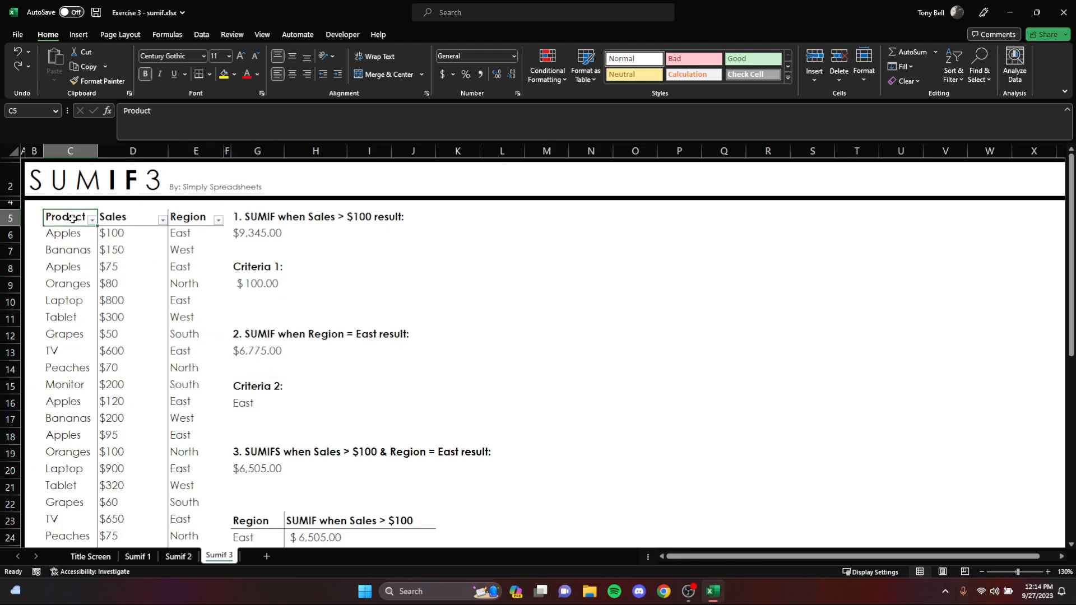
key("ctrl+shift+Right")
key("ctrl+shift+Down")
scroll(72, 218, "up", 7)
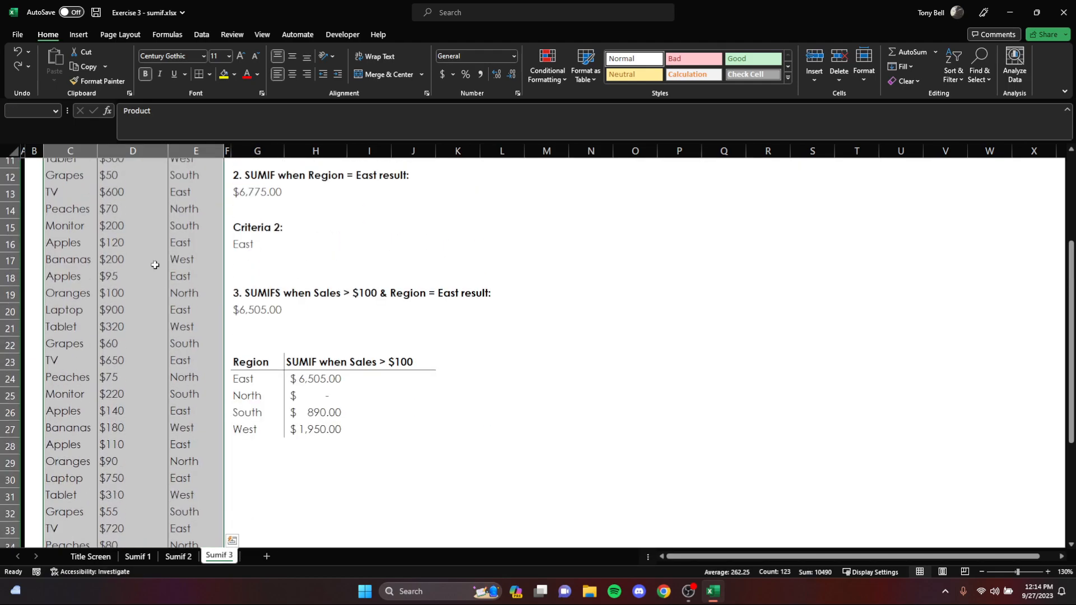
left_click(62, 220)
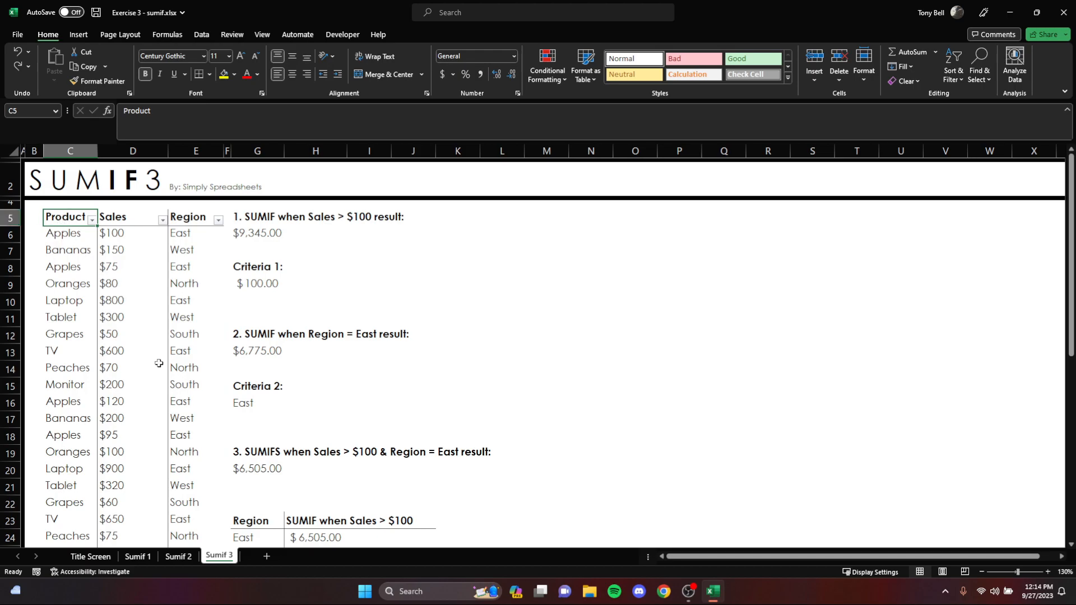
key("ctrl+shift+Right")
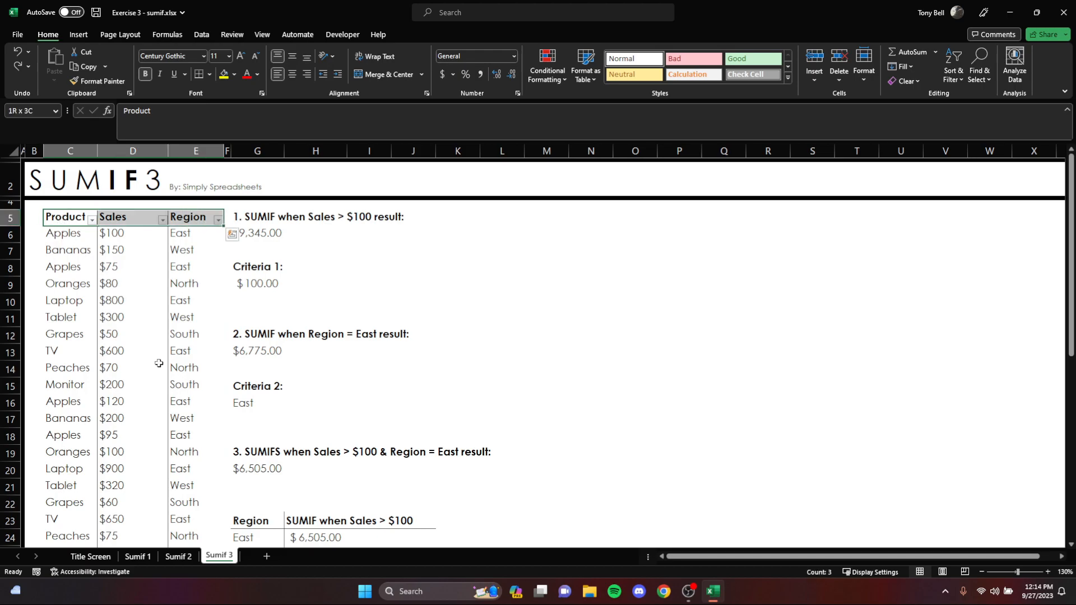
key("ctrl+shift+Down")
scroll(252, 404, "up", 8)
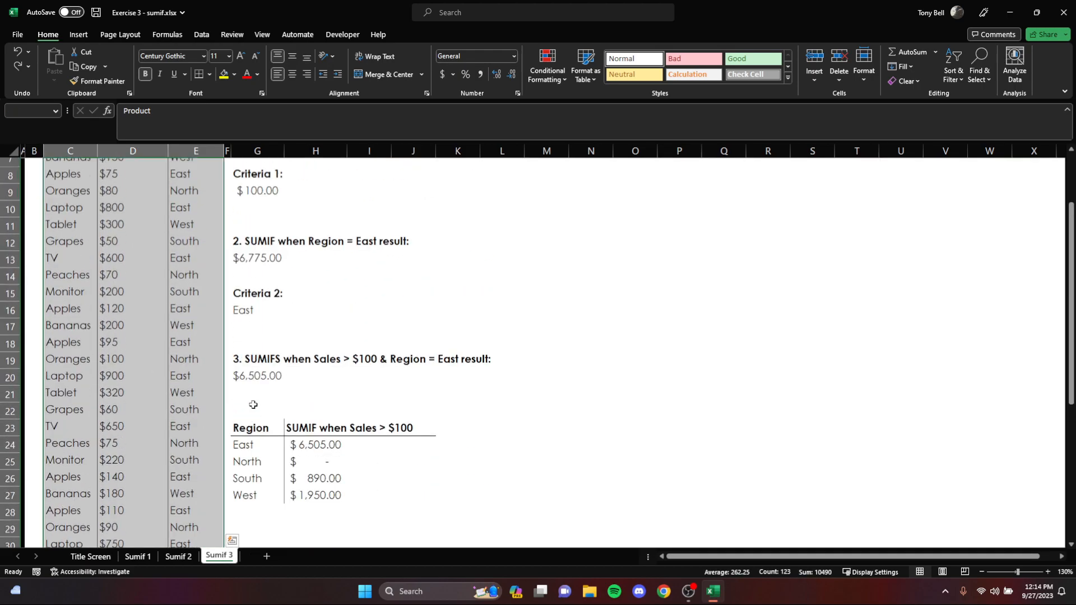
scroll(252, 405, "up", 3)
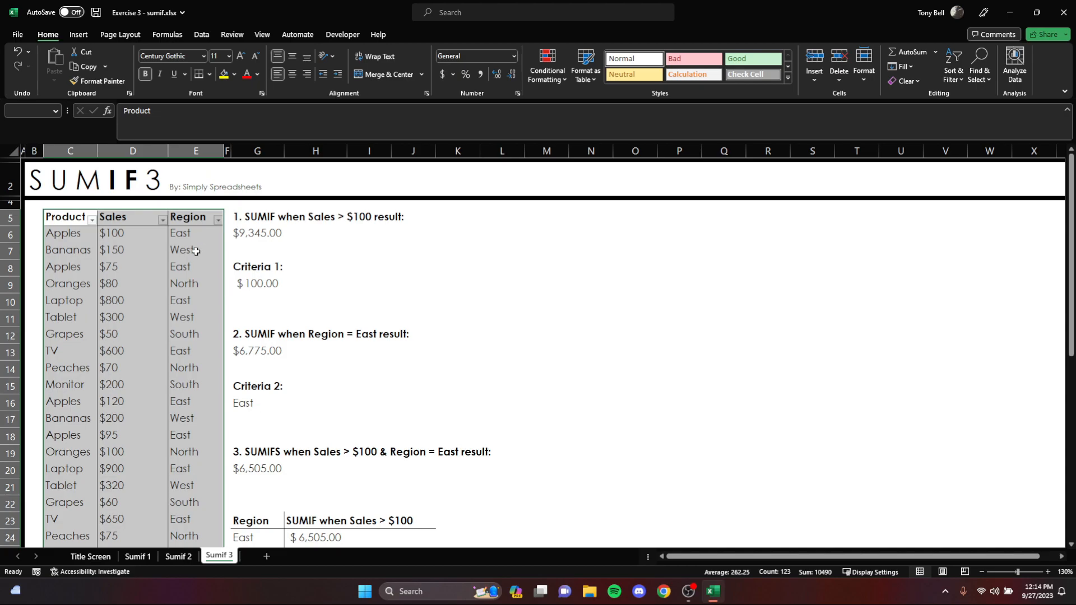
Step: Filter the Region column to East to check the sum of the filtered sales, and undo the filter
left_click(369, 402)
left_click(218, 220)
left_click(106, 358)
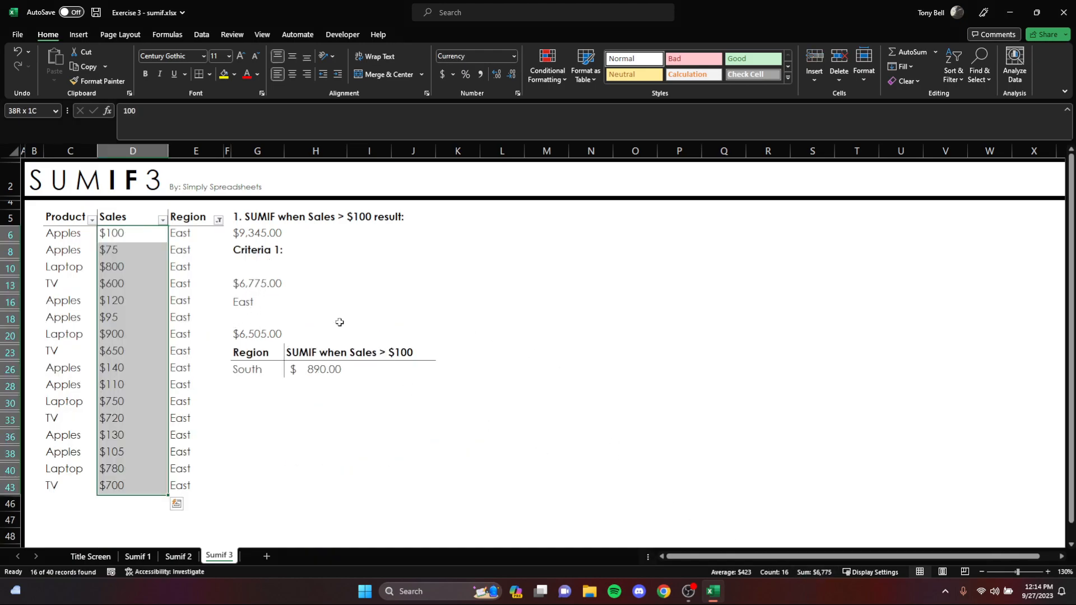
key("ctrl+z")
left_click(443, 382)
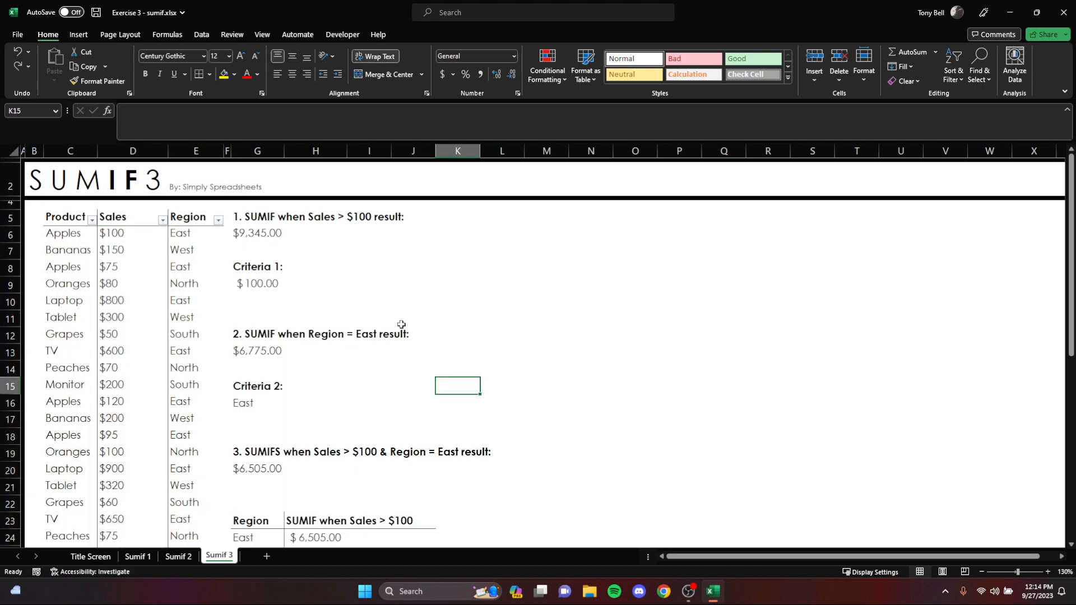
Step: Clear the SUMIFS result for Sales > $100 and Region = East in G20
scroll(387, 306, "down", 2)
scroll(337, 305, "up", 2)
scroll(286, 364, "down", 2)
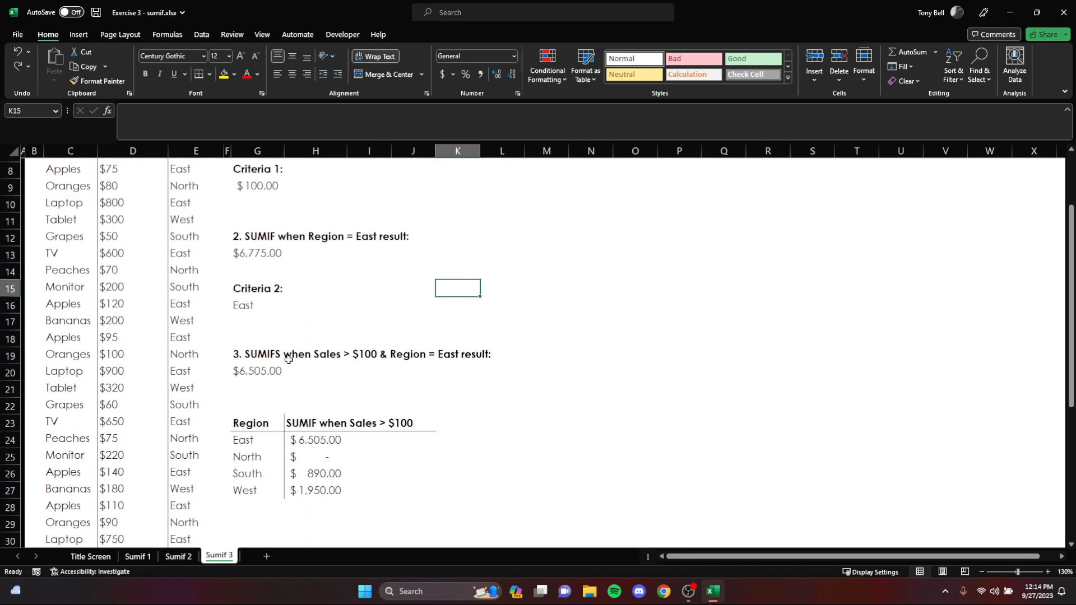
scroll(289, 360, "up", 2)
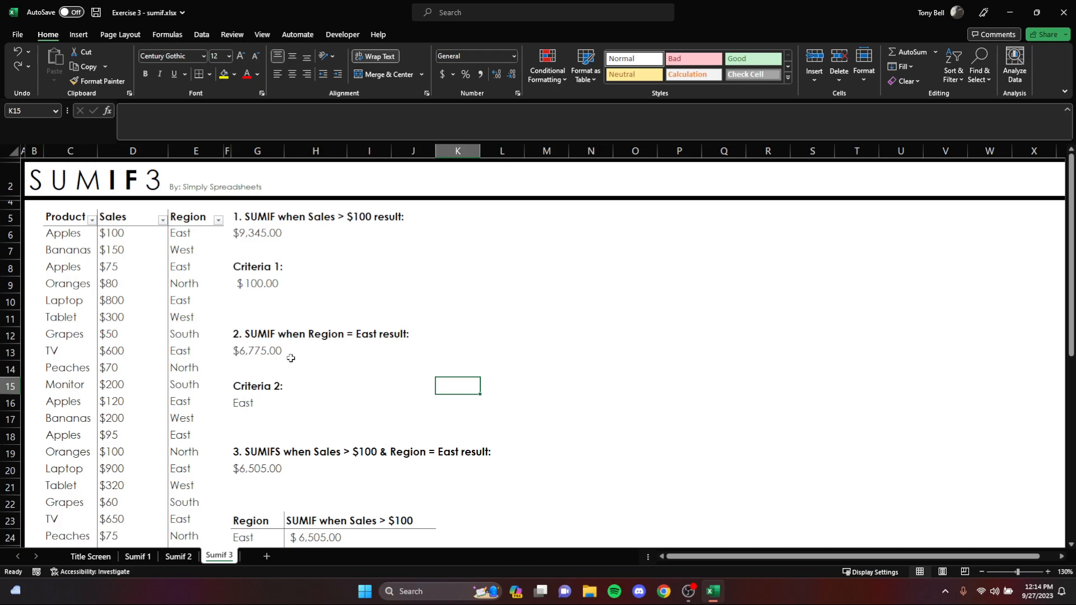
left_click(270, 470)
key("Delete")
left_click(327, 482)
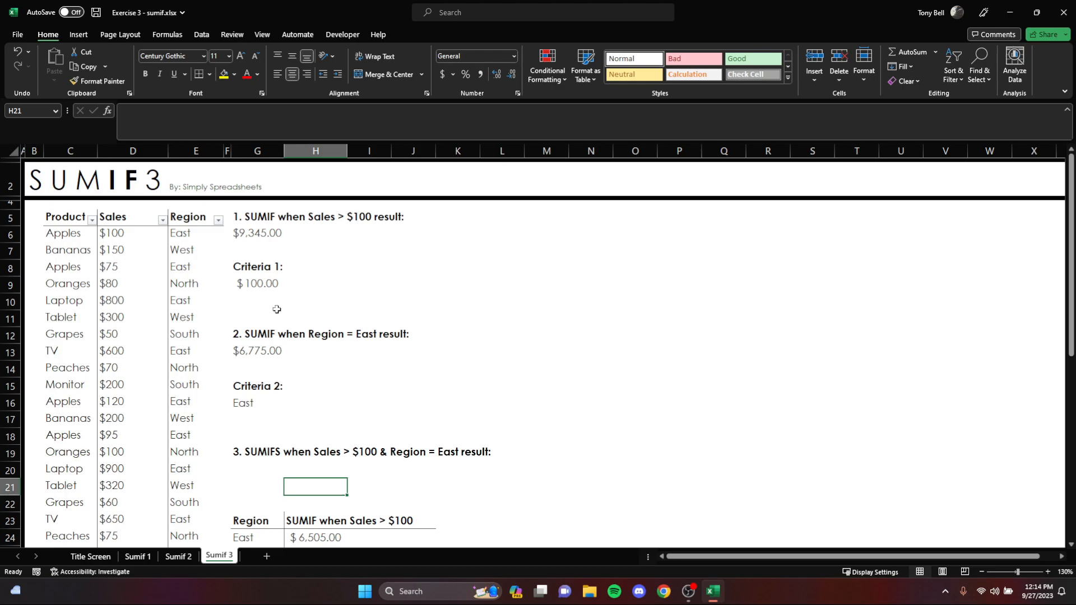
Step: Start a SUMIFS formula in G20 with the sales cells D6:D45 as the sum range
left_click(261, 465)
type("=s")
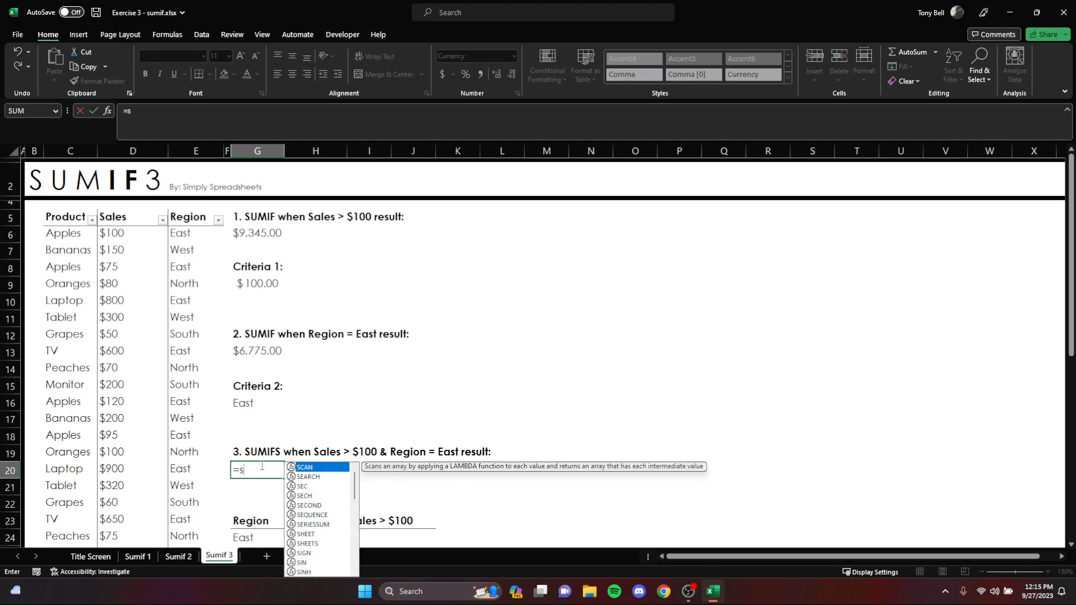
type("umifs(")
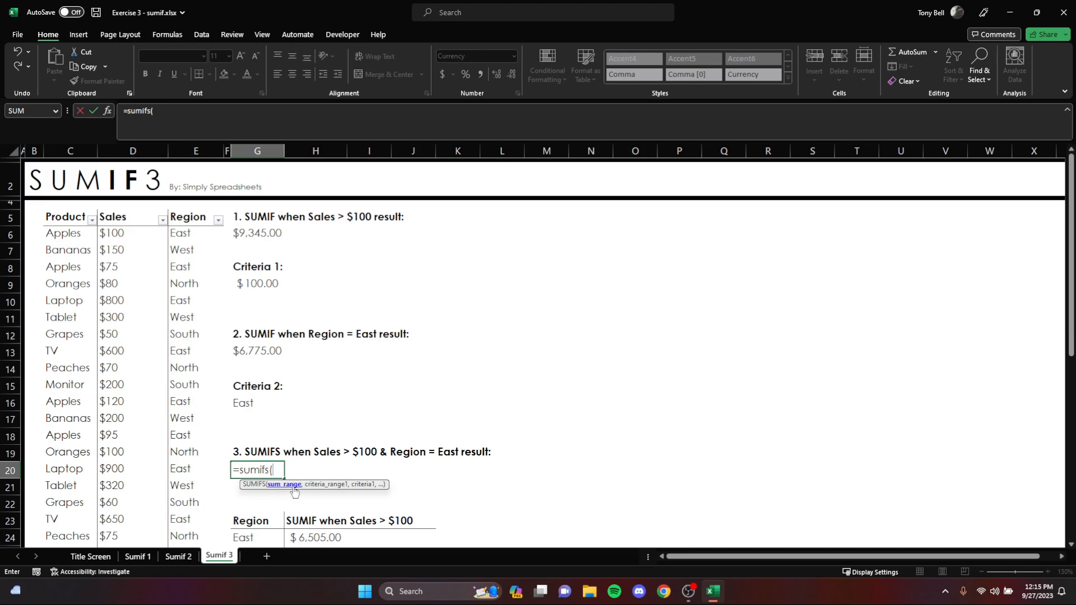
left_click(139, 236)
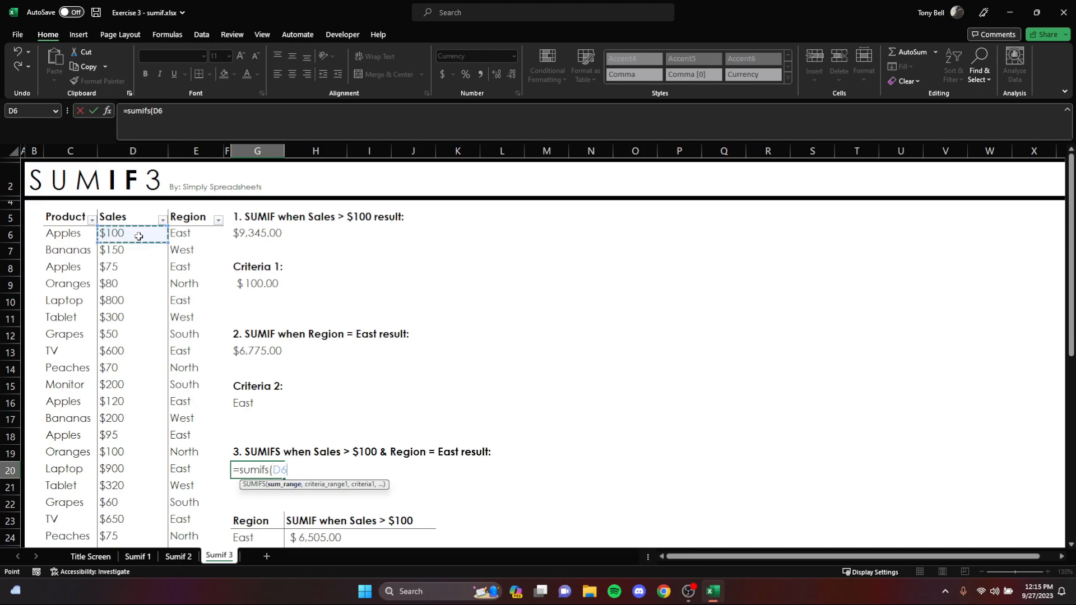
key("ctrl+shift+Down")
scroll(139, 233, "up", 7)
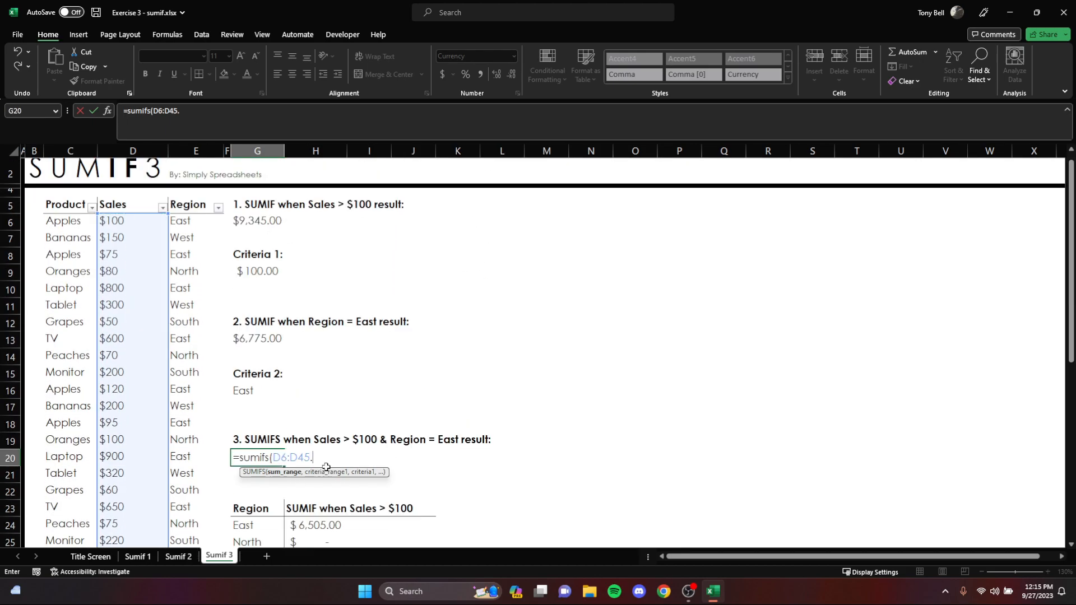
type(".")
Step: Add D6:D45 as the first criteria range with the criterion ">"&G9 and enter the G20 formula
left_click(127, 221)
key("ctrl+shift+Down")
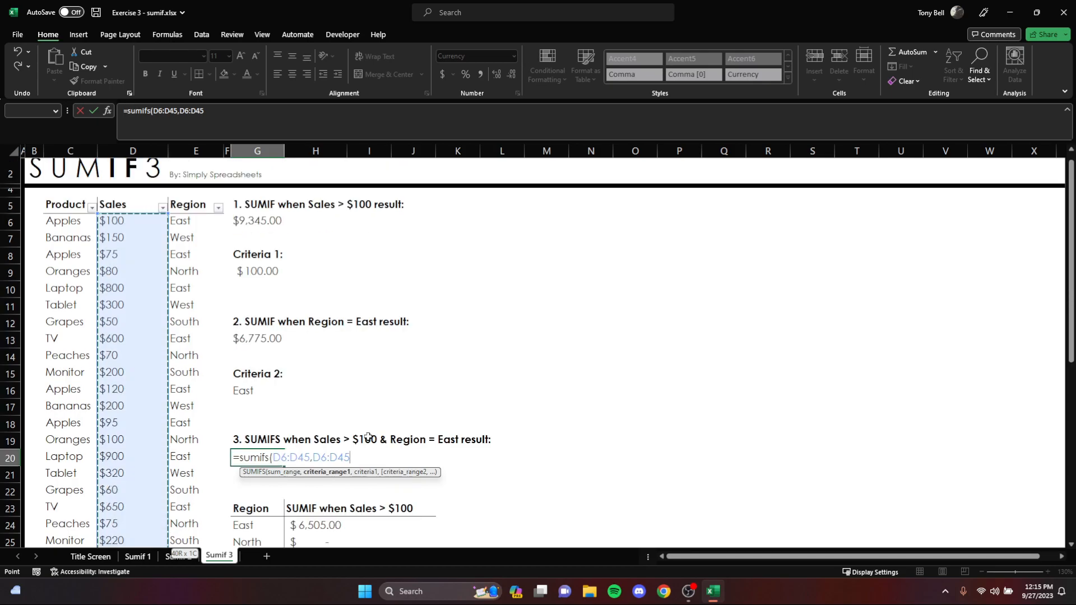
type(",\">")
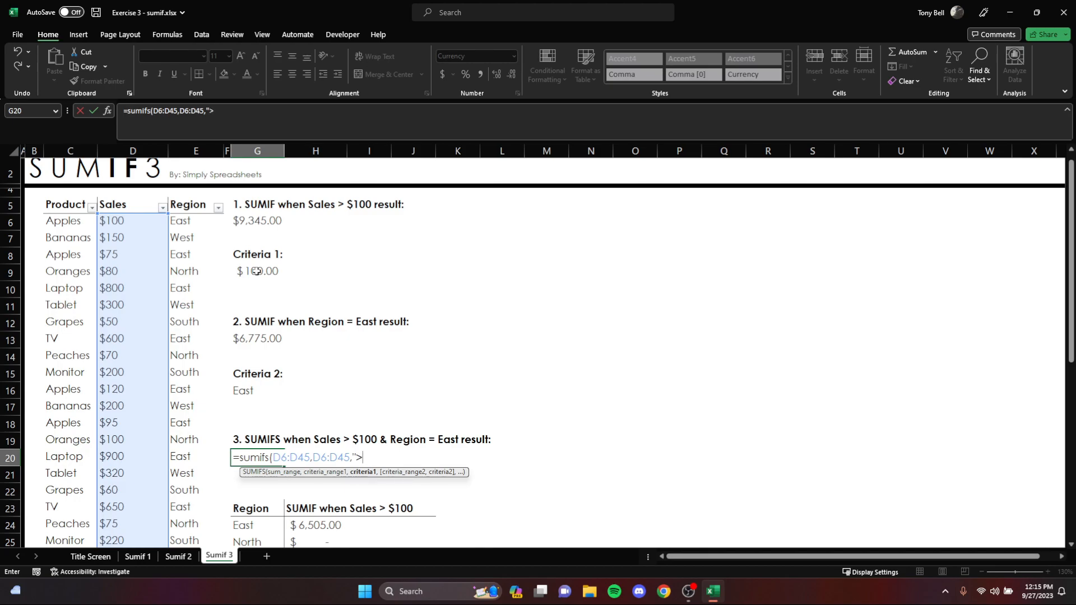
type("\"&")
left_click(257, 271)
type(")")
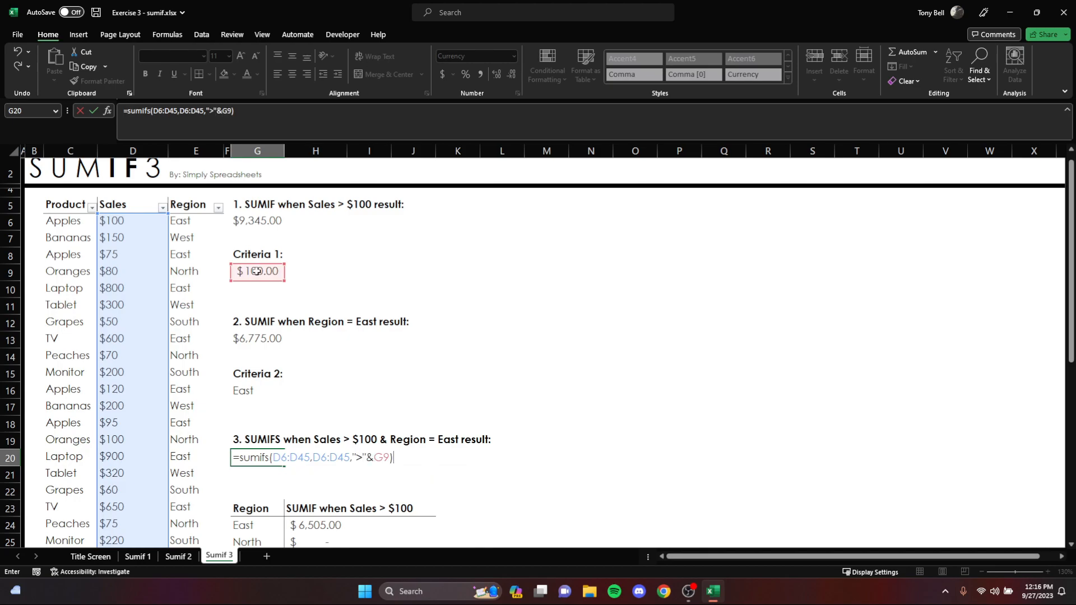
key("Return")
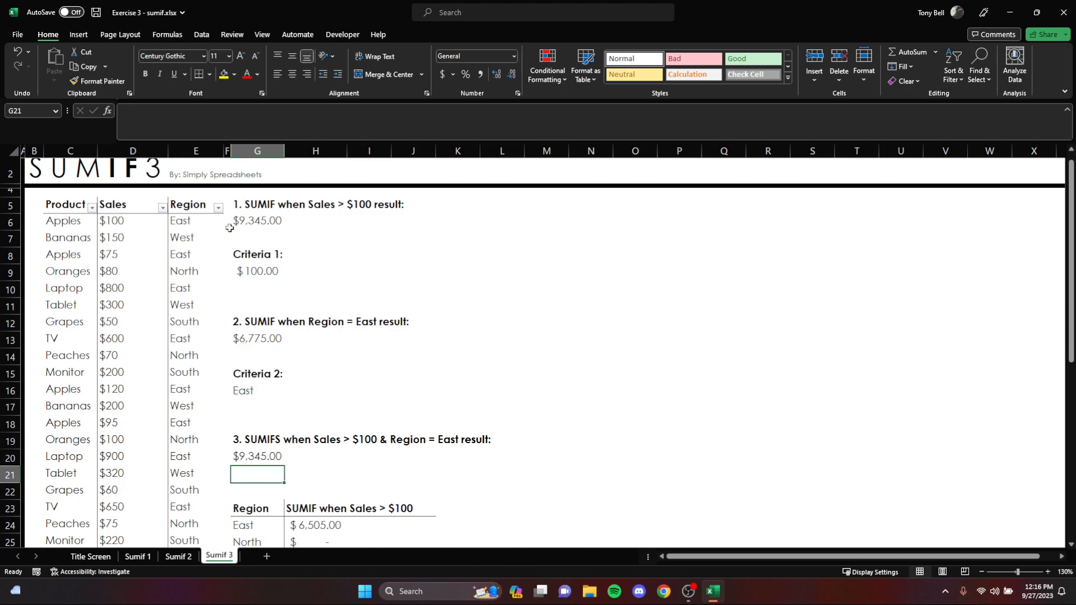
Step: Reopen the G20 SUMIFS formula and add the region cells E6:E45 as the second criteria range
key("Up")
left_click(235, 111)
type(",")
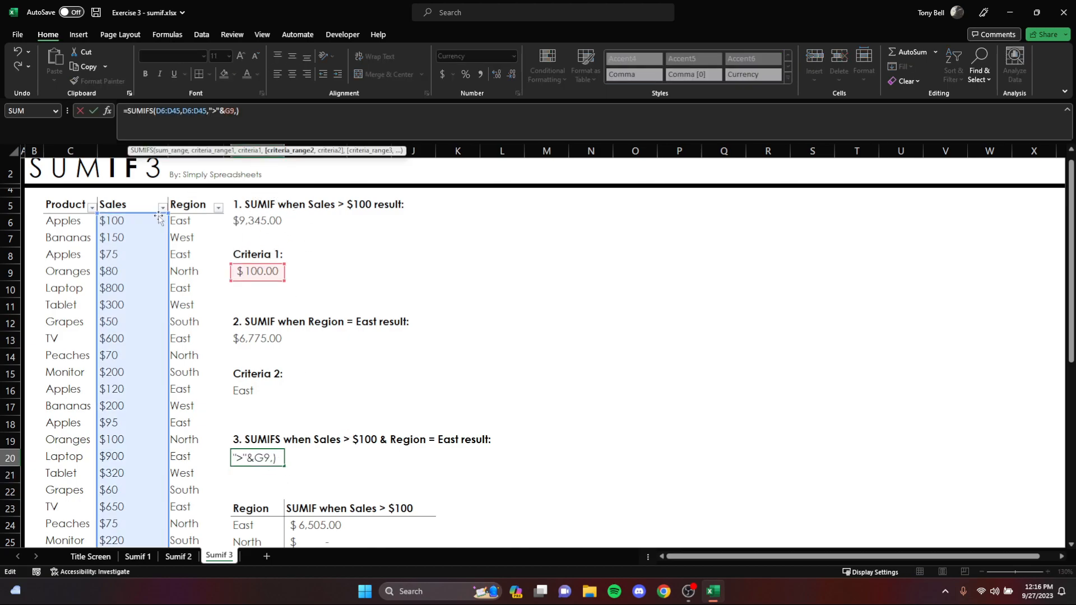
left_click(190, 223)
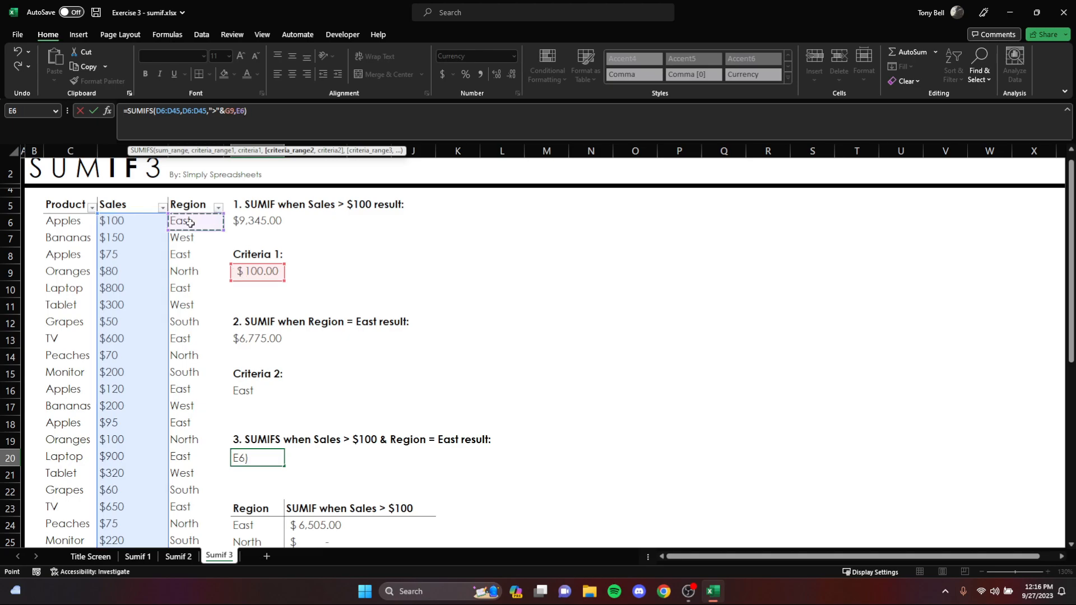
key("ctrl+shift+Down")
scroll(342, 355, "up", 7)
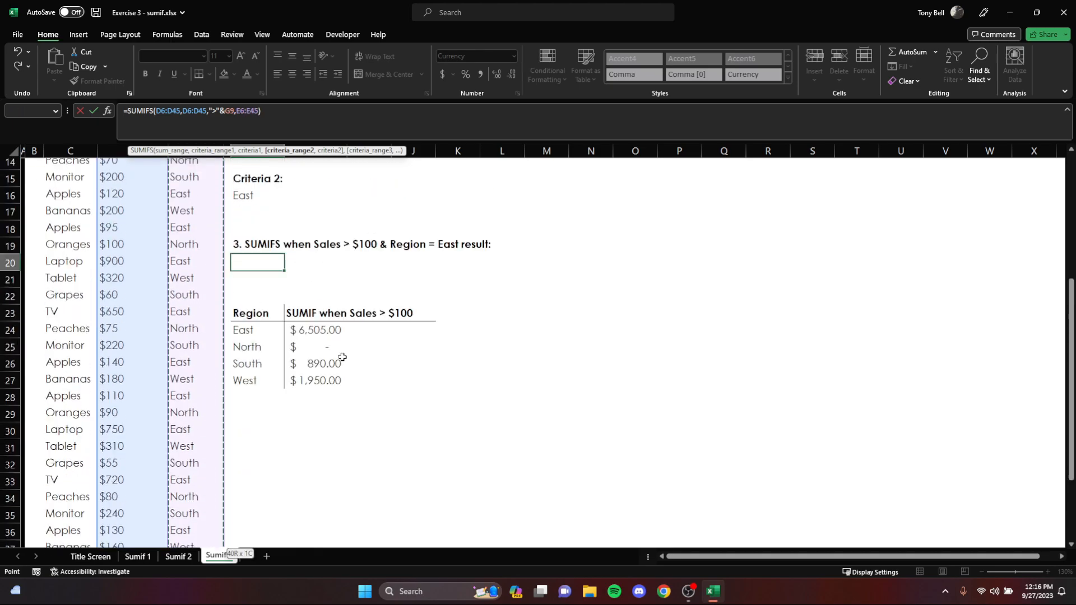
scroll(342, 355, "down", 1)
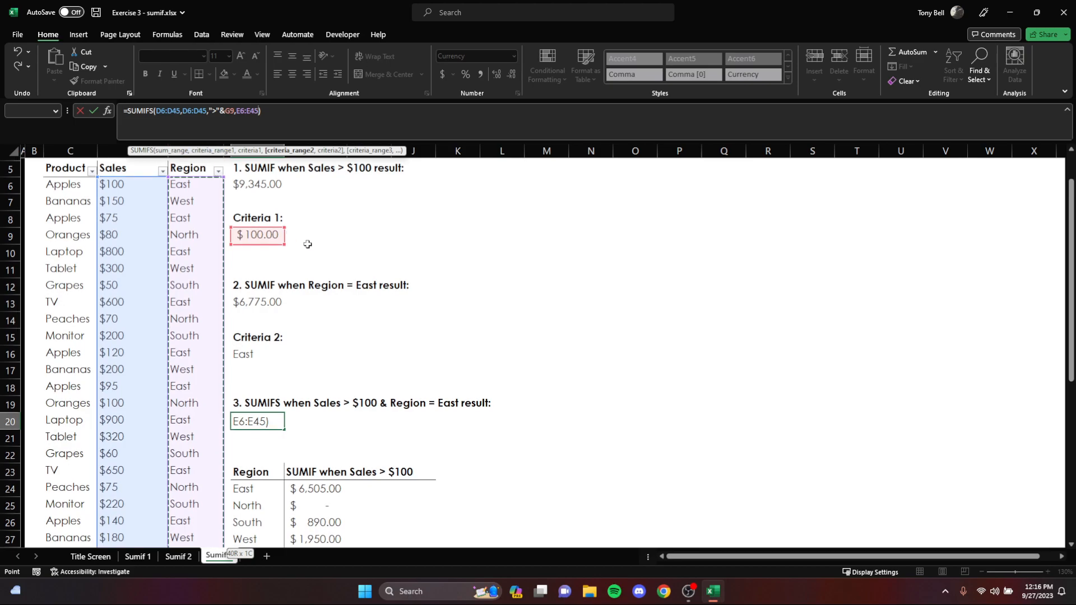
Step: Add G16 as the second criterion, completing G20 as =SUMIFS(D6:D45,D6:D45,">"&G9,E6:E45,G16)
left_click_drag(245, 111, 244, 111)
key("BackSpace")
key("BackSpace")
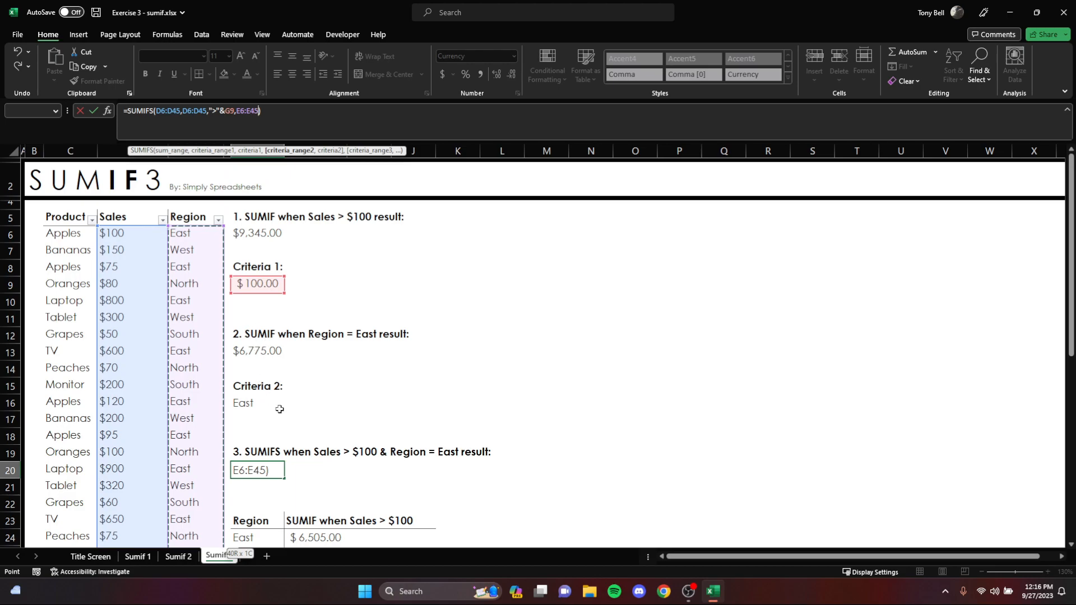
type(",")
left_click(258, 403)
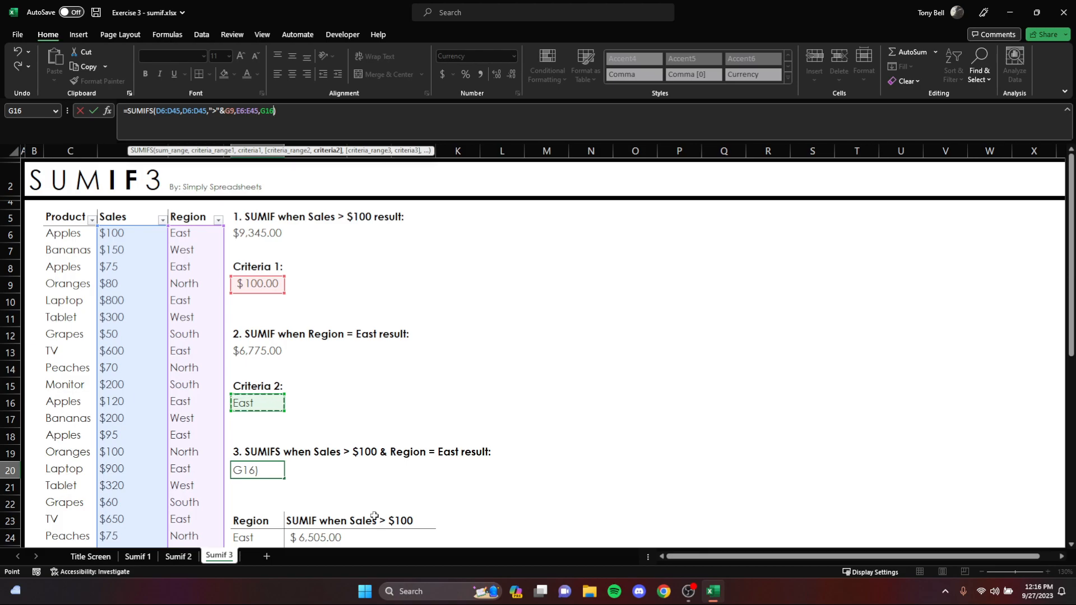
key("Return")
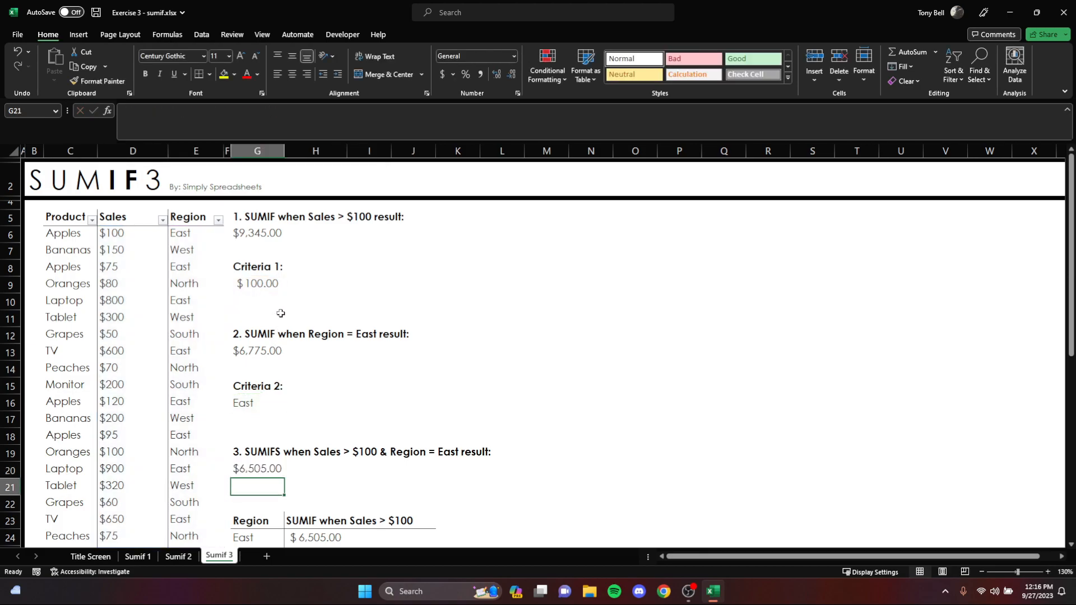
Step: Filter the Region column to show only East
left_click(218, 220)
left_click(107, 357)
left_click(106, 367)
left_click(174, 460)
Step: Filter the Sales column to values greater than 100 and select the remaining amounts to check their sum
left_click(162, 220)
mouse_move(88, 325)
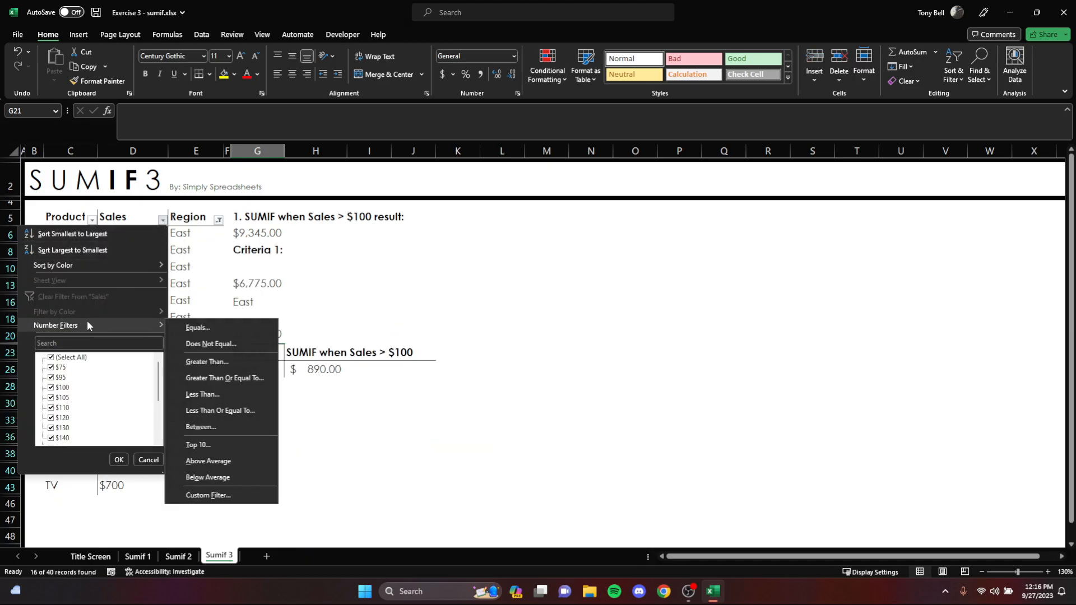
left_click(204, 361)
type("100")
key("Return")
left_click_drag(132, 233, 134, 437)
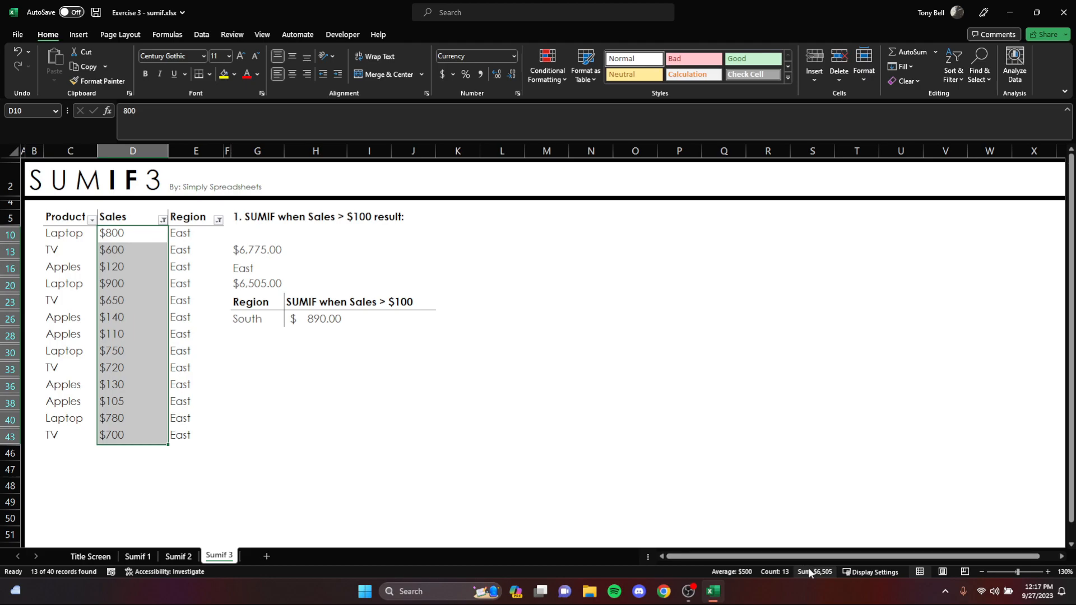
Step: Undo the filters applied to the Sales and Region columns
key("ctrl+z")
left_click(309, 440)
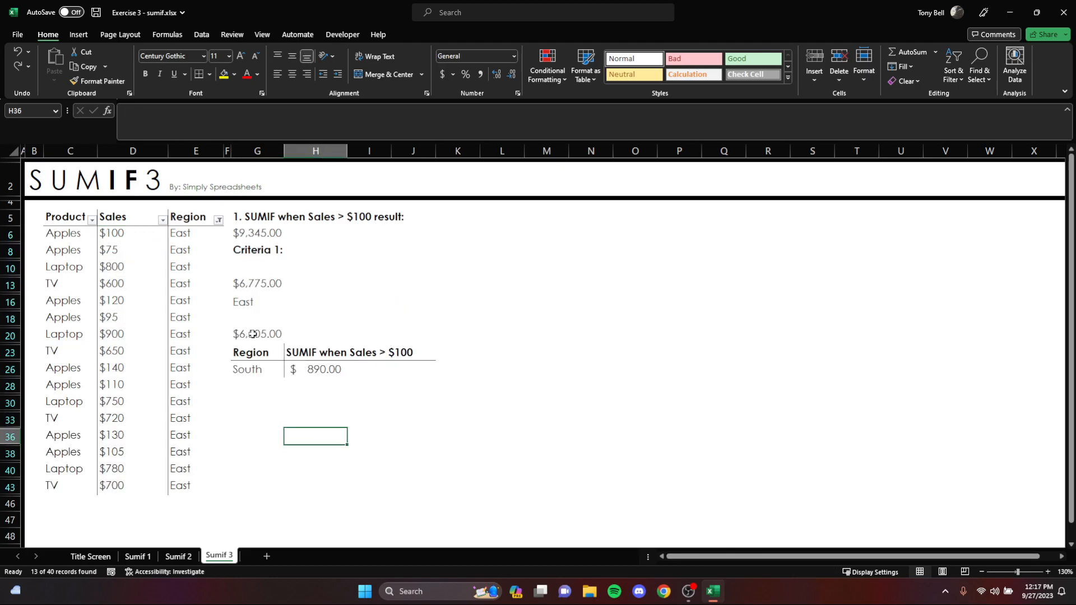
left_click(282, 330)
key("ctrl+z")
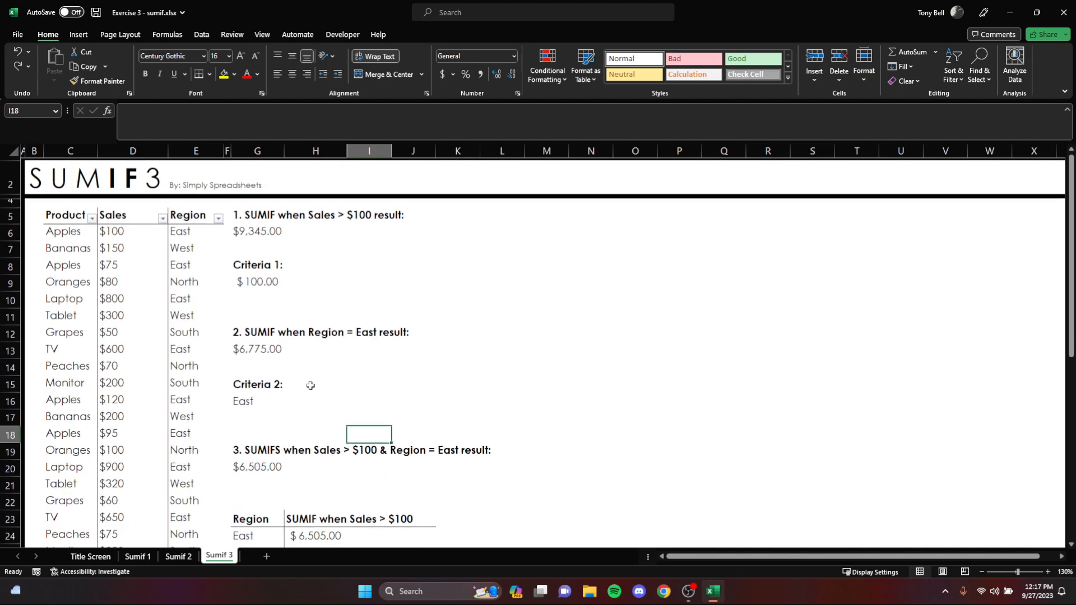
Step: Clear the existing SUMIFS formulas from H24:H27 beside the region list
scroll(337, 379, "down", 2)
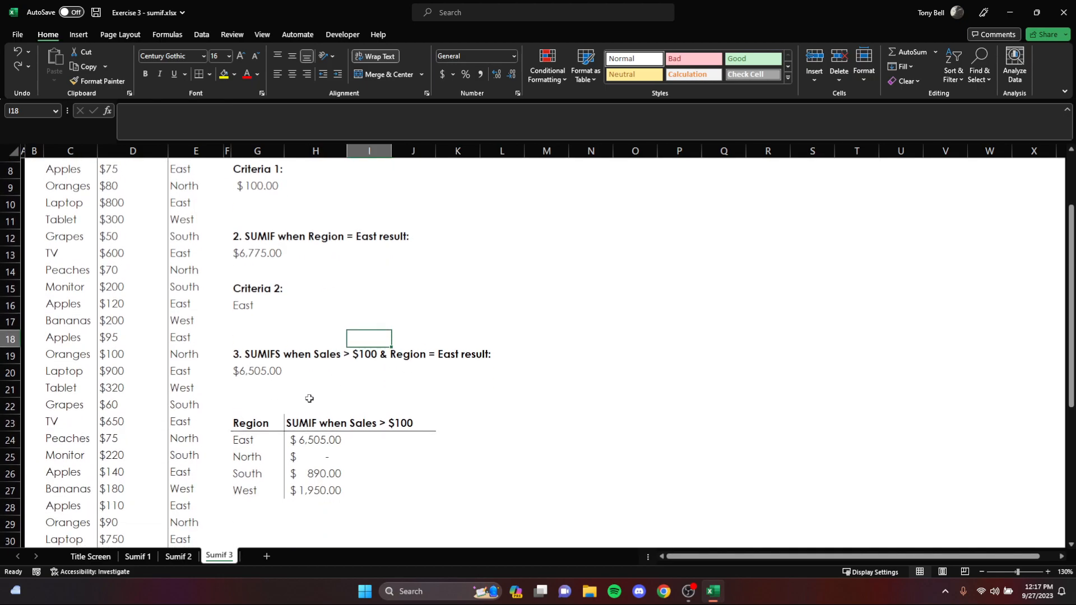
left_click_drag(260, 440, 261, 493)
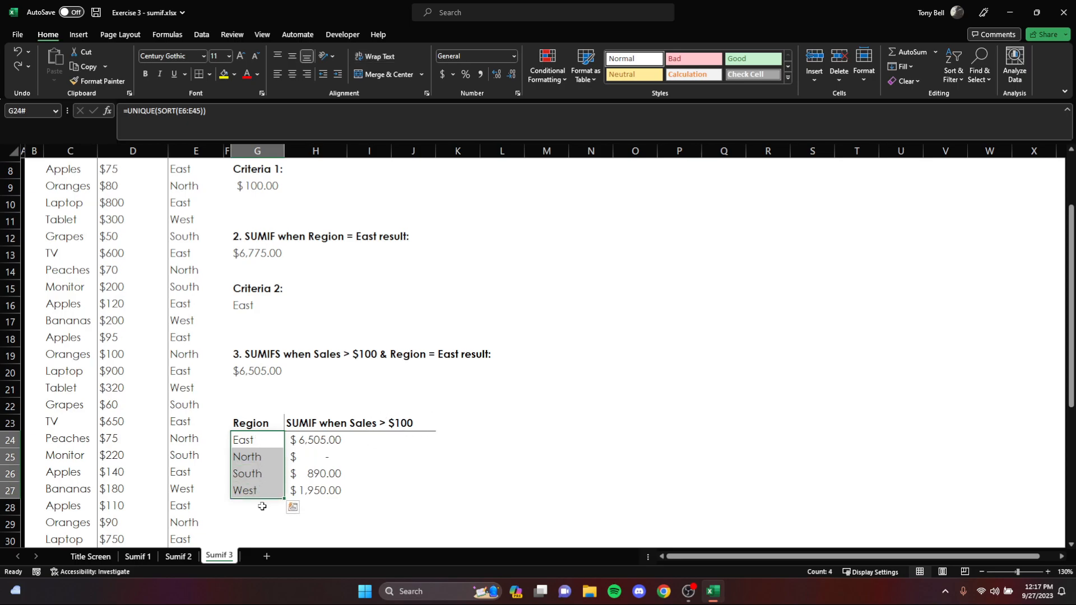
left_click(315, 440)
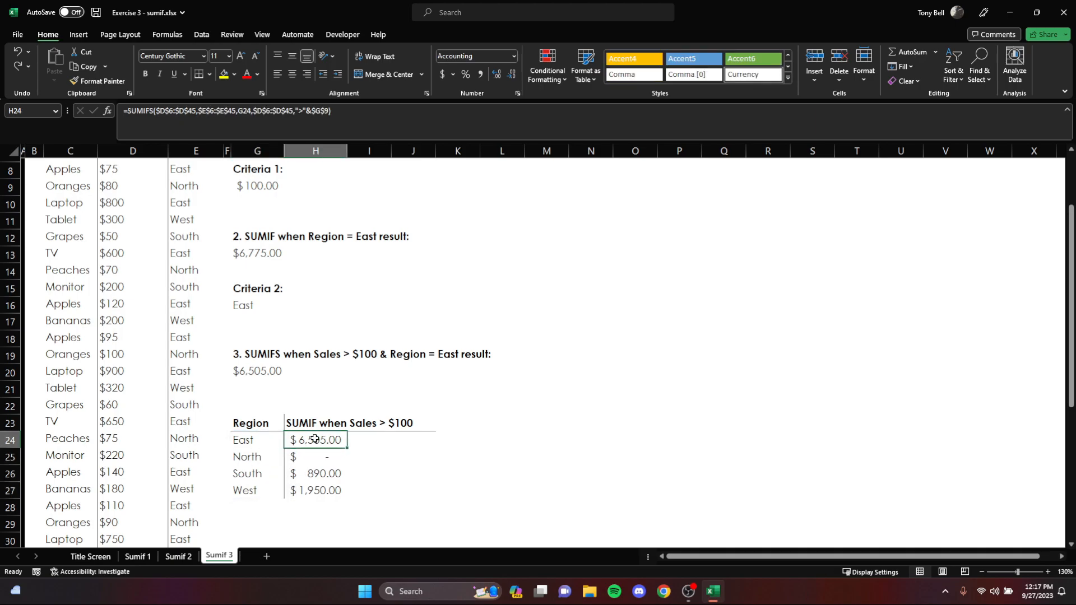
type("=su")
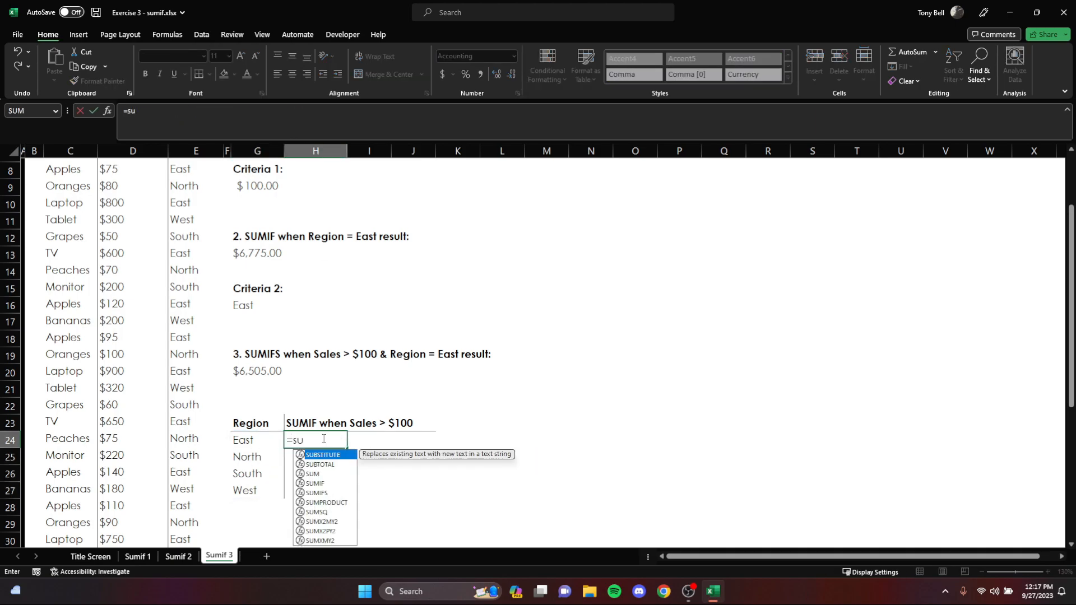
type("mifs(")
scroll(323, 440, "up", 3)
left_click(139, 232)
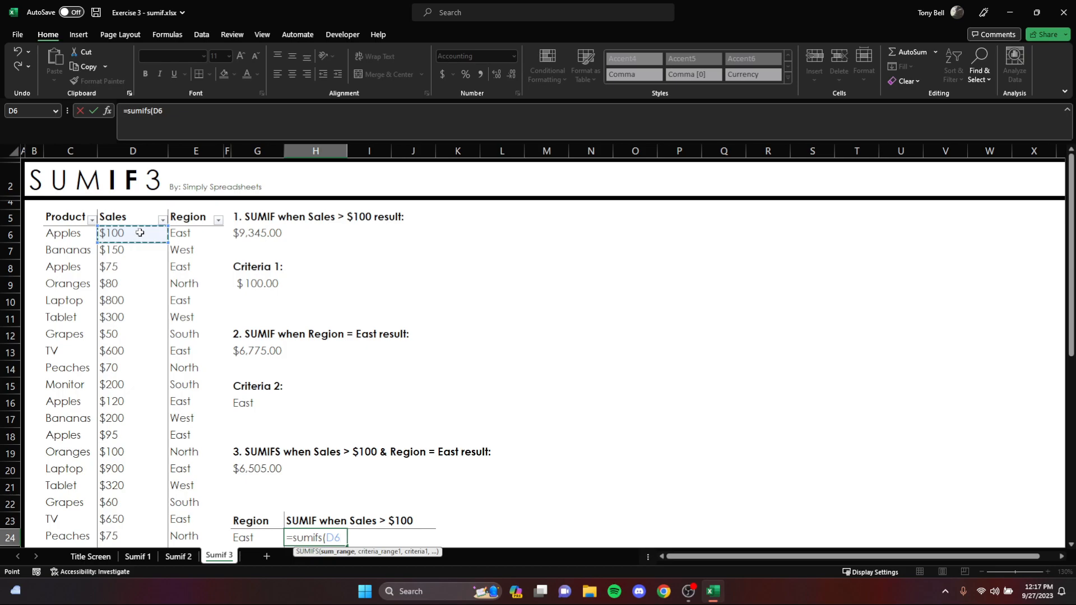
key("ctrl+shift+Down")
scroll(294, 292, "up", 3)
key("Escape")
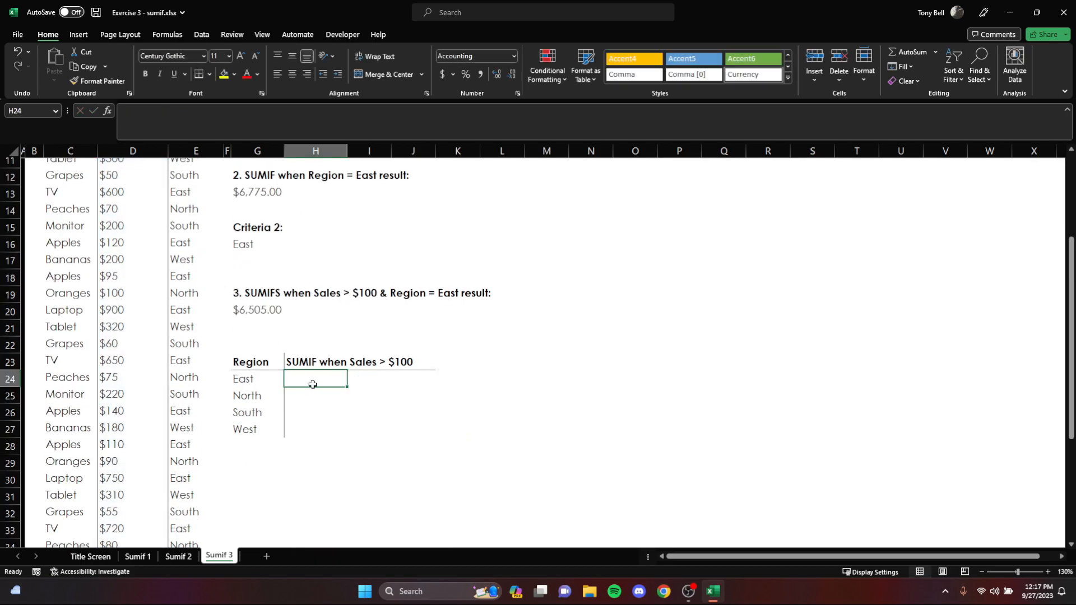
Step: Start a SUMIFS formula in H24 with D:D as both sum range and first criteria range, and ">"&G9 as the first criterion
type("=sumifs(")
left_click(136, 152)
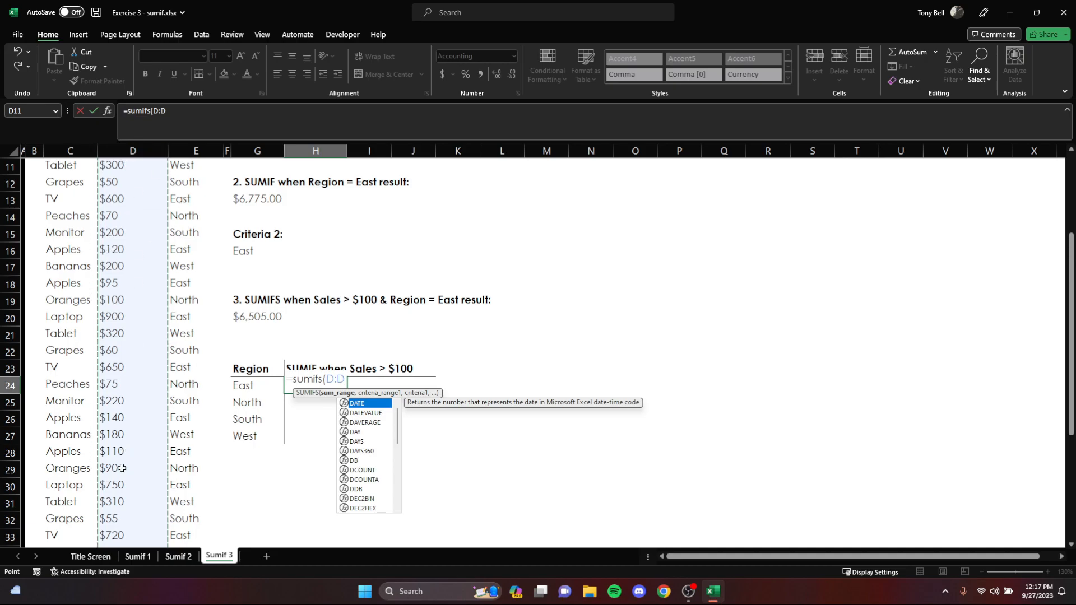
type(",")
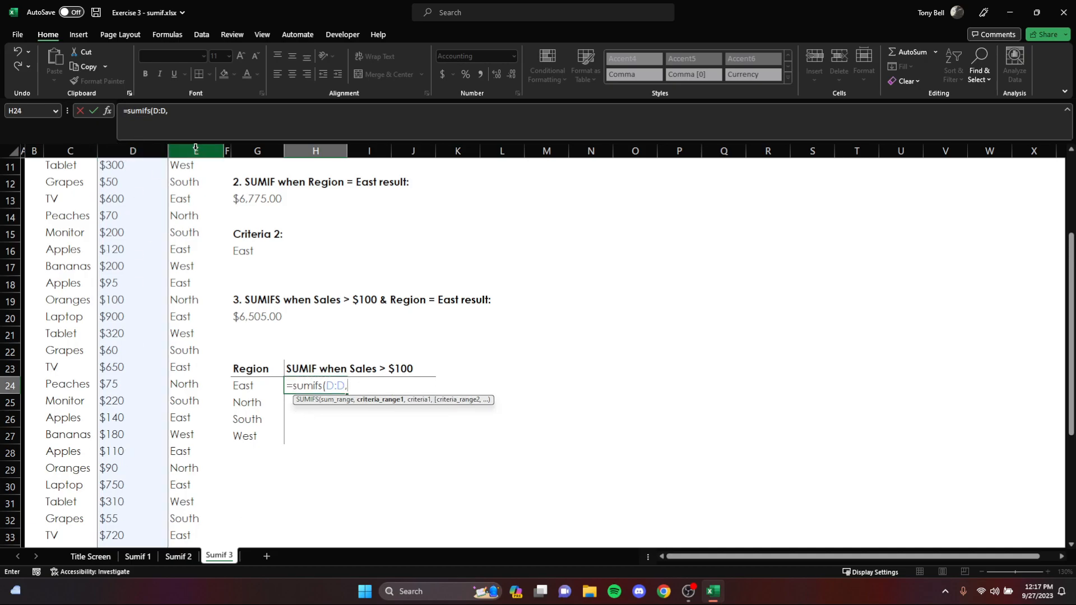
left_click(133, 150)
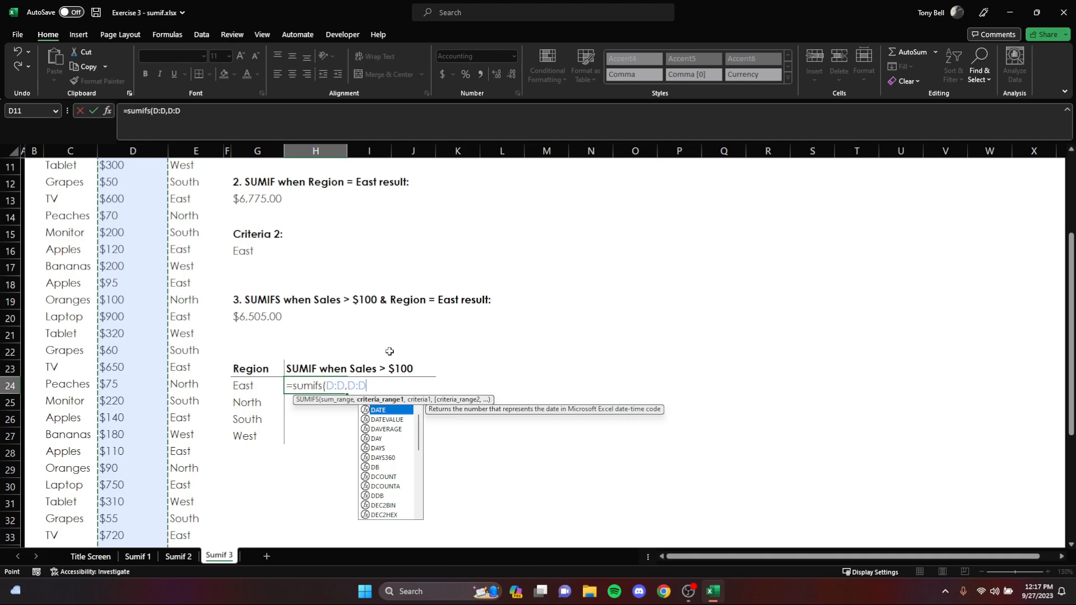
type(",")
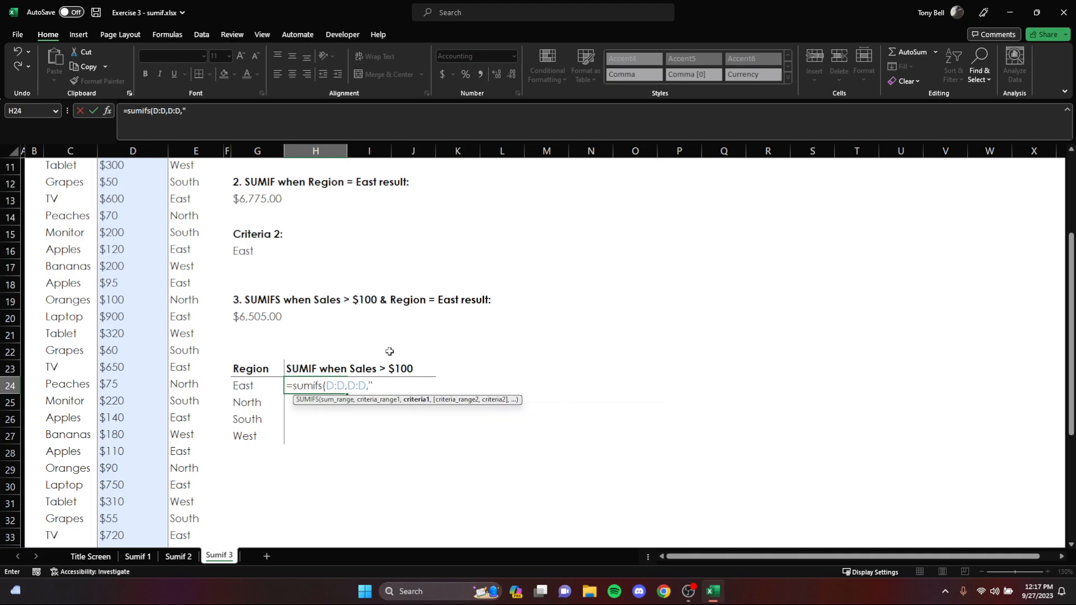
type("\">\"&")
scroll(390, 337, "up", 3)
left_click(271, 279)
scroll(432, 372, "down", 4)
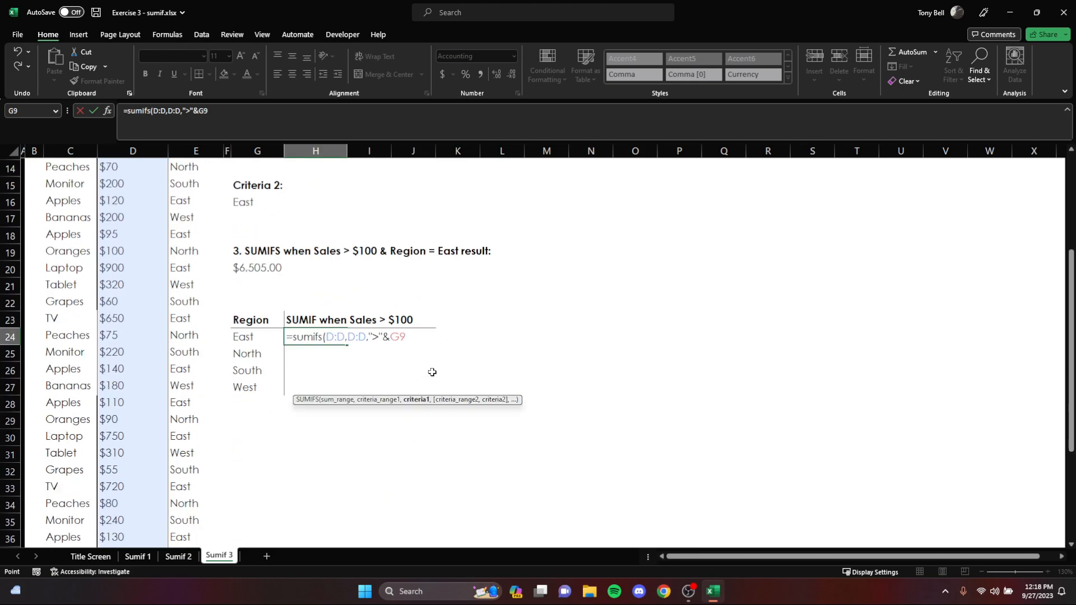
Step: Add column E:E as the second criteria range and region cell G24 as the second criterion in the H24 formula
type(",")
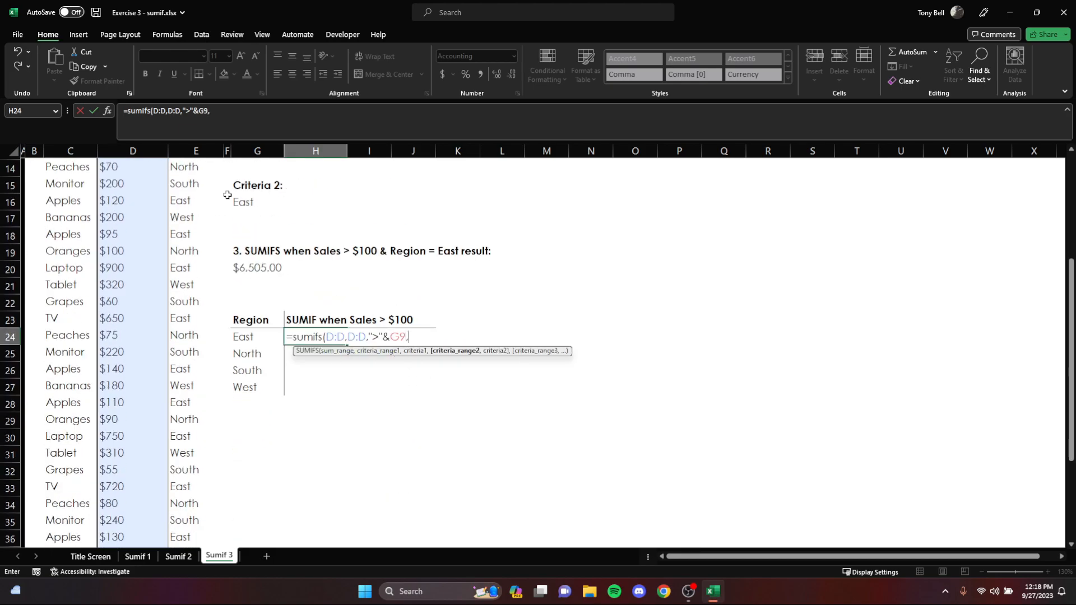
left_click(192, 151)
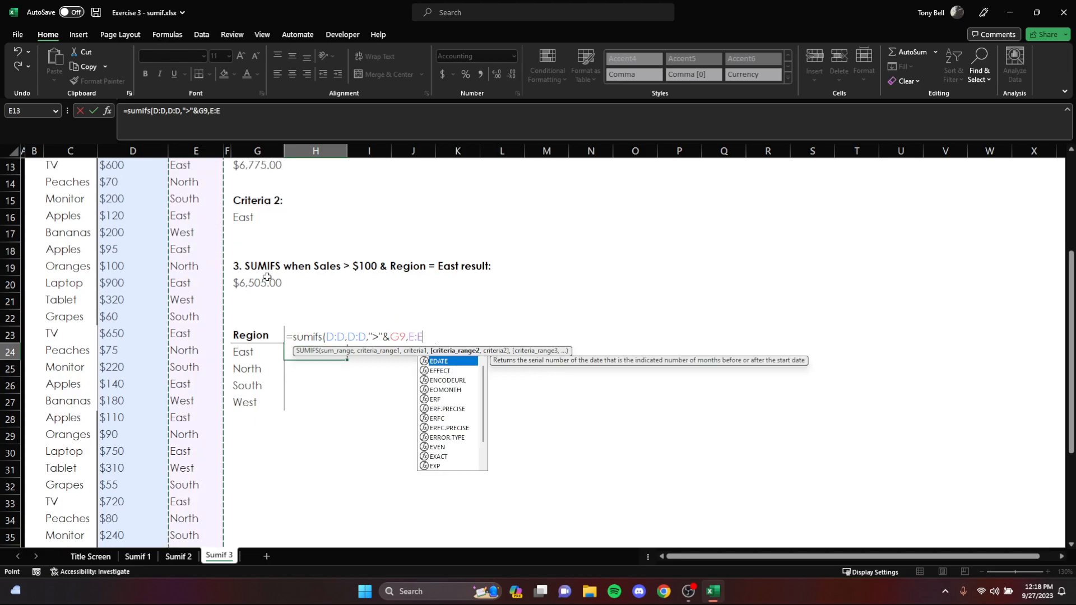
type(",")
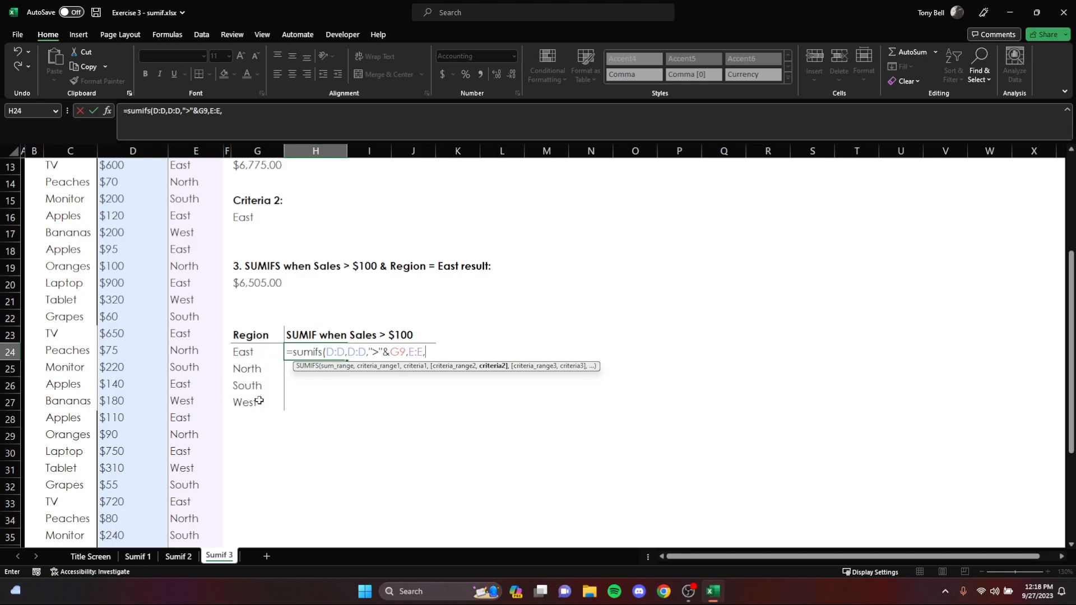
left_click(264, 353)
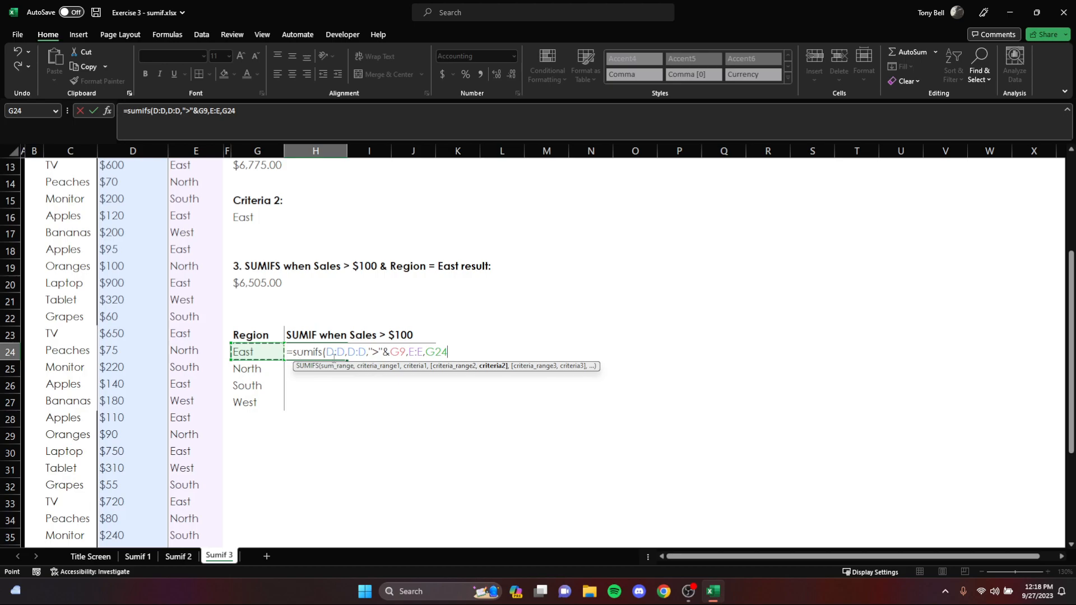
Step: Lock the criteria references in the H24 formula, making the region cell $G24 and the threshold cell $G$9
key("F4")
key("F4")
key("F4")
left_click_drag(427, 352, 432, 351)
scroll(355, 290, "up", 4)
scroll(320, 307, "down", 2)
key("F4")
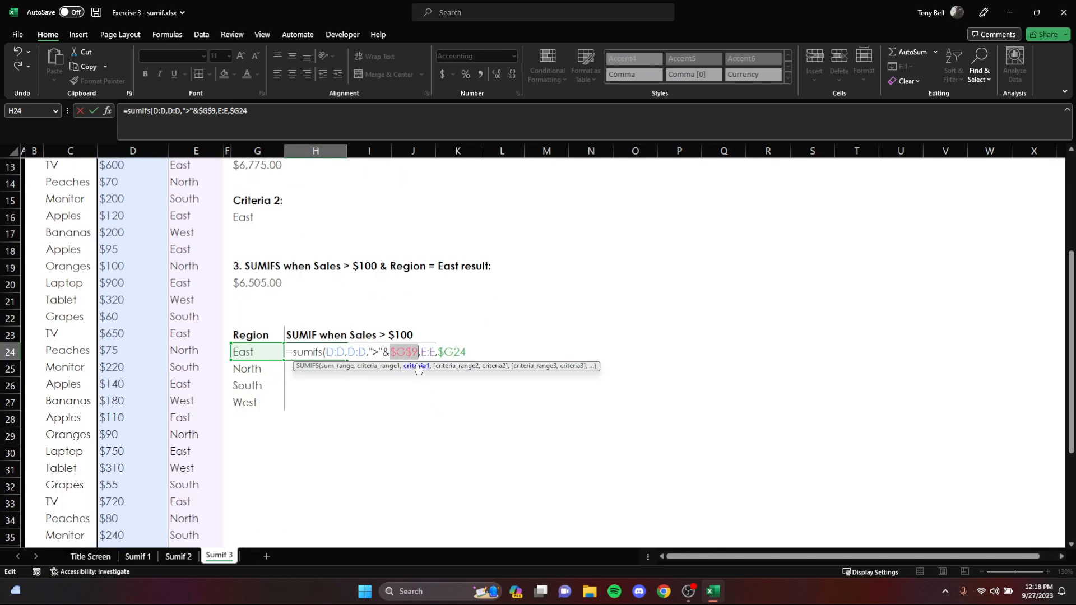
scroll(364, 308, "up", 4)
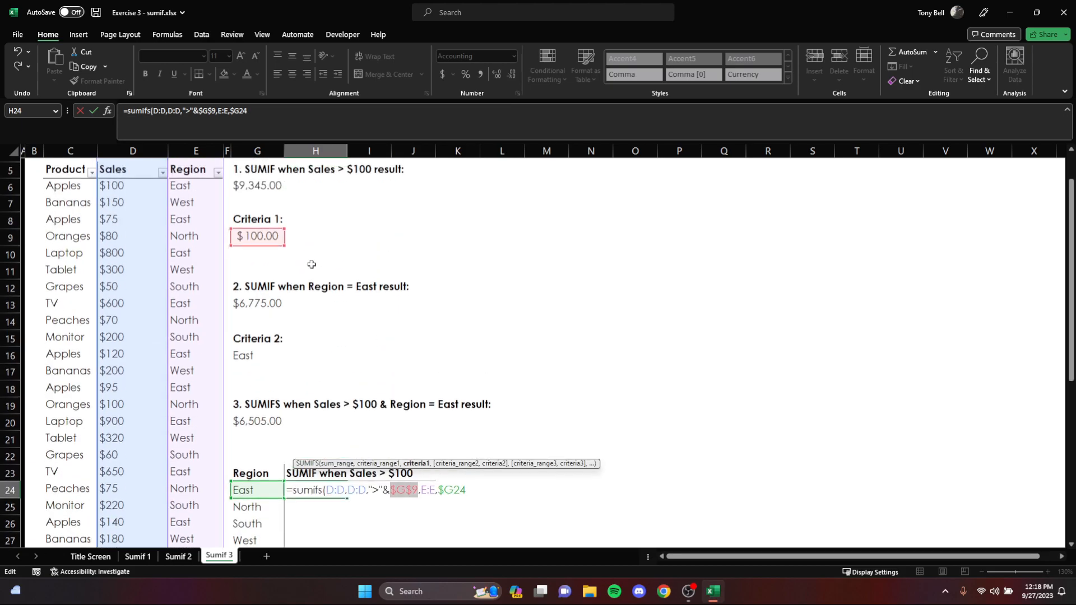
scroll(312, 269, "down", 3)
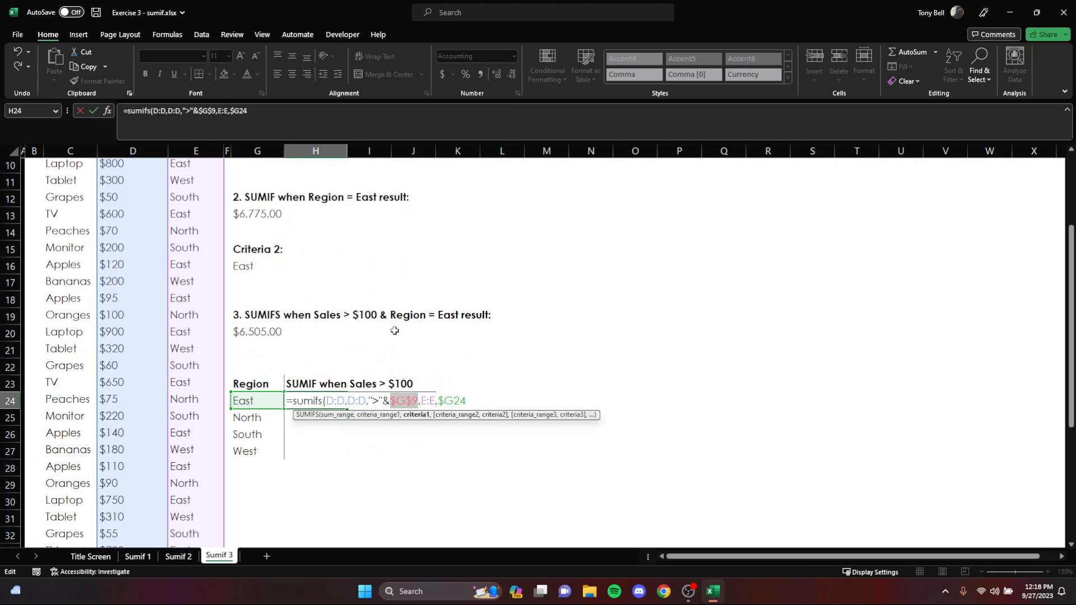
scroll(307, 282, "up", 1)
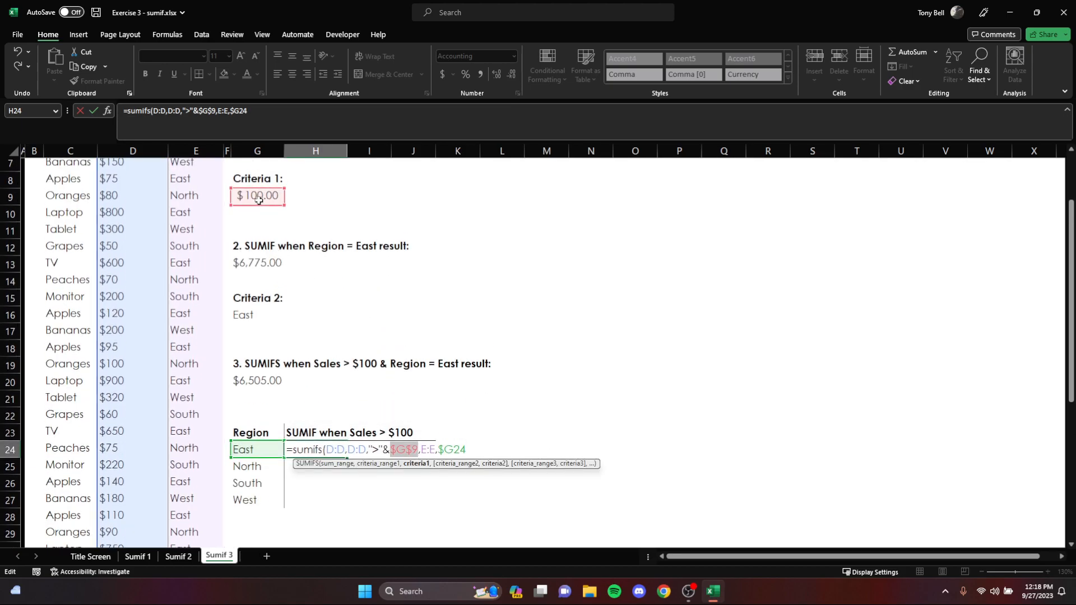
scroll(259, 220, "down", 1)
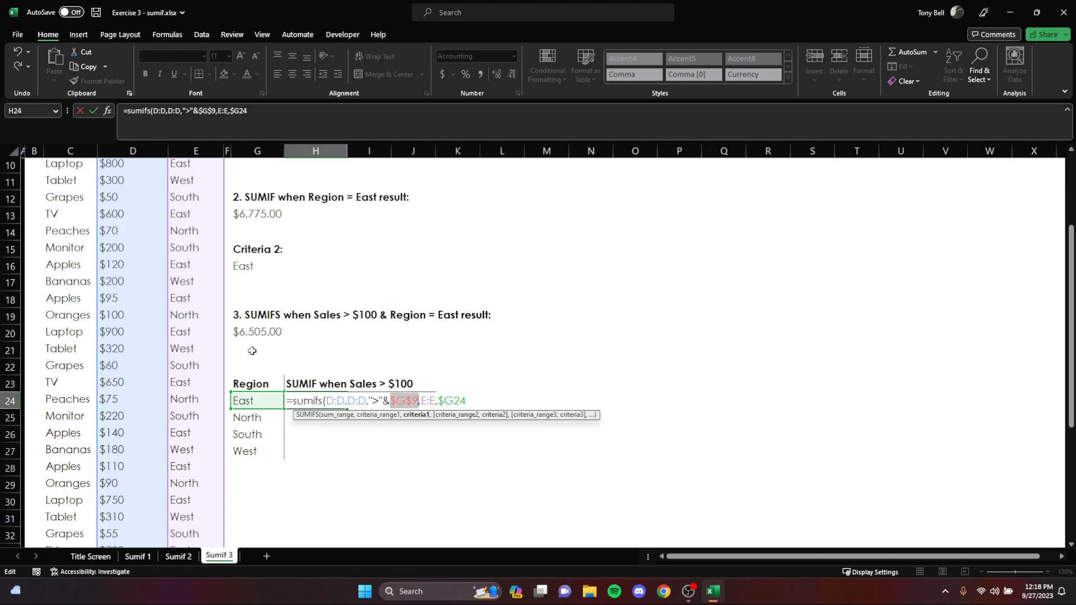
Step: Make both sales ranges absolute as $D:$D and complete H24 as =SUMIFS($D:$D,$D:$D,">"&$G$9,E:E,$G24)
left_click(335, 402)
scroll(356, 339, "up", 3)
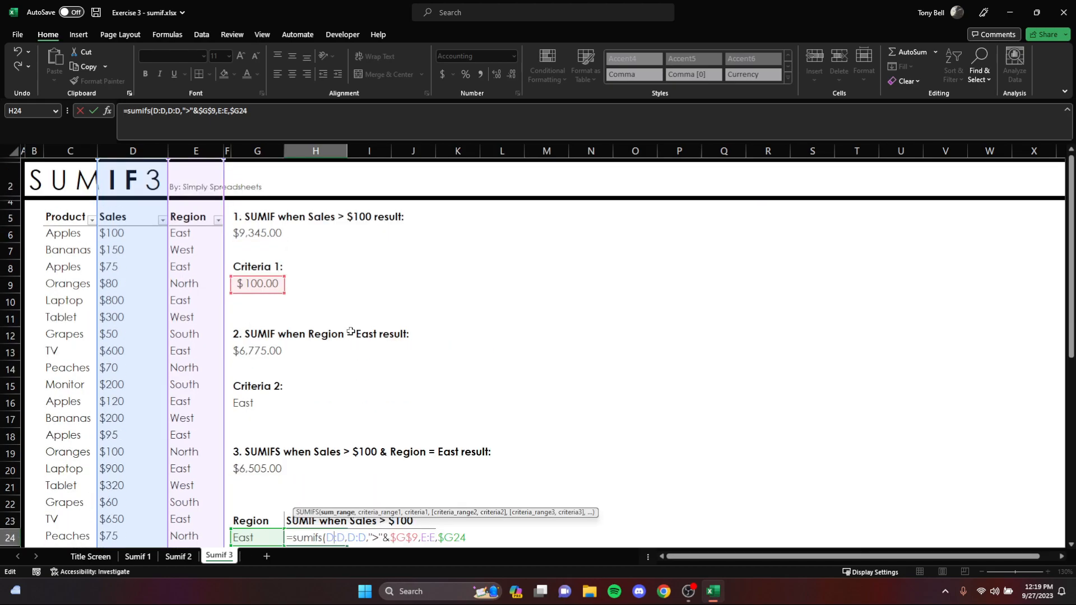
scroll(247, 343, "down", 2)
scroll(130, 235, "up", 3)
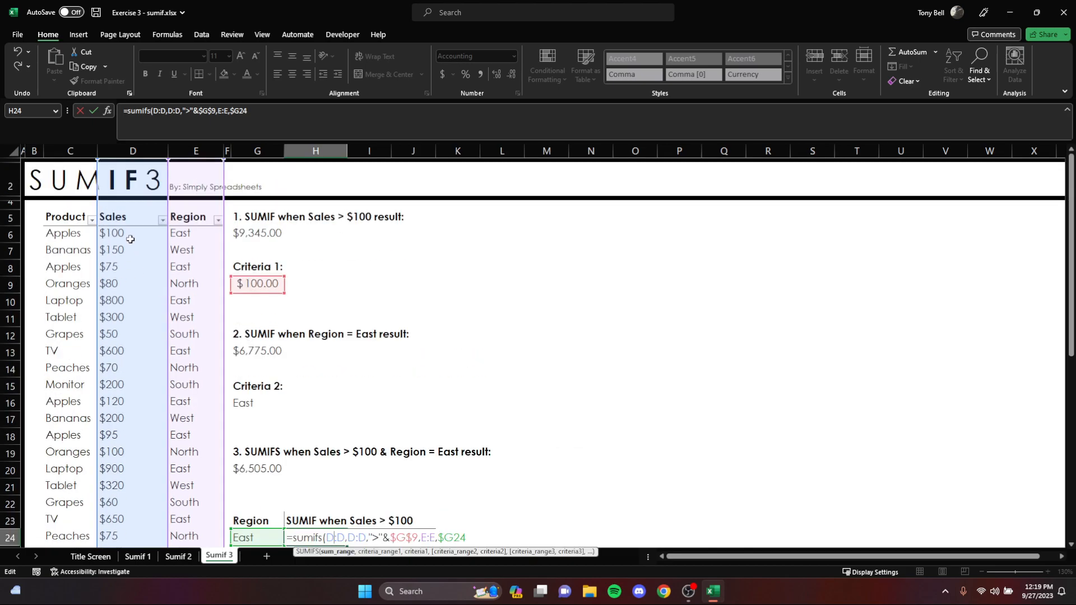
scroll(132, 465, "down", 3)
key("F4")
key("Right")
key("Right")
key("F4")
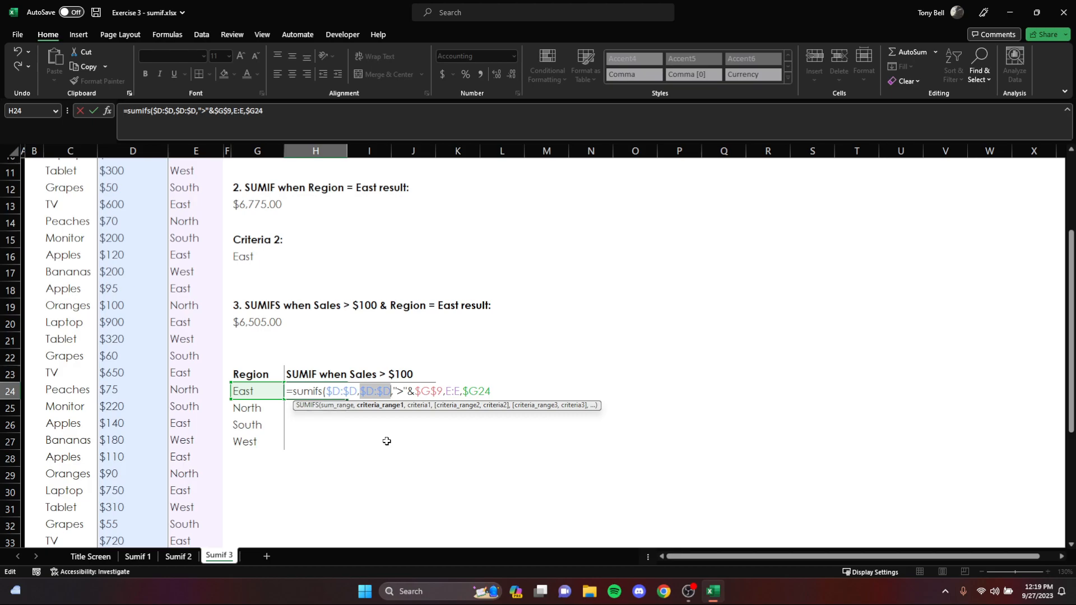
type(")")
scroll(504, 406, "up", 1)
key("Return")
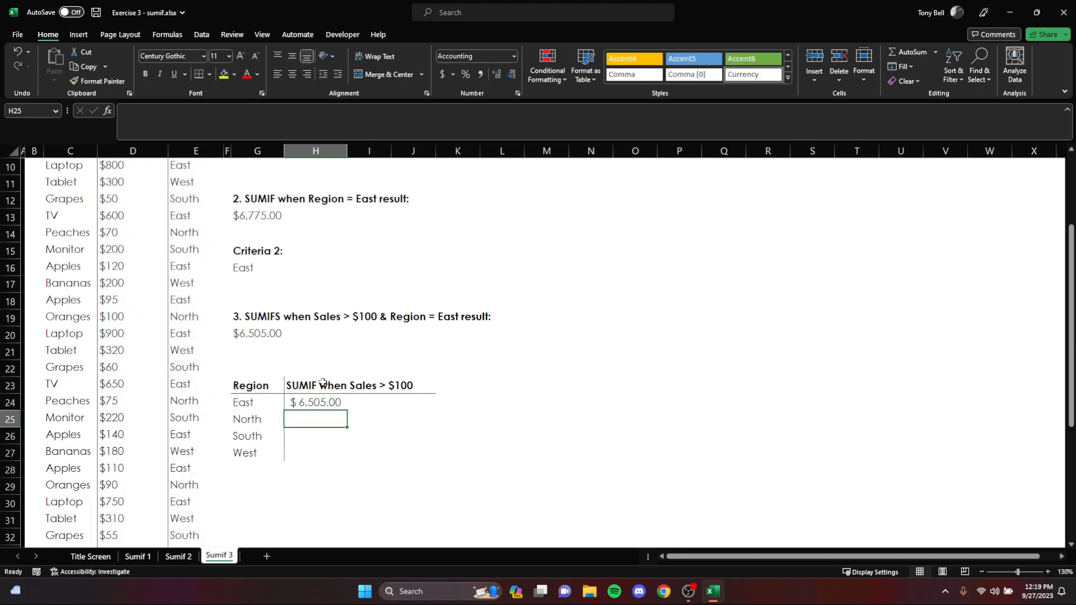
Step: Fill the H24 formula down through H27 for the remaining regions
left_click(333, 402)
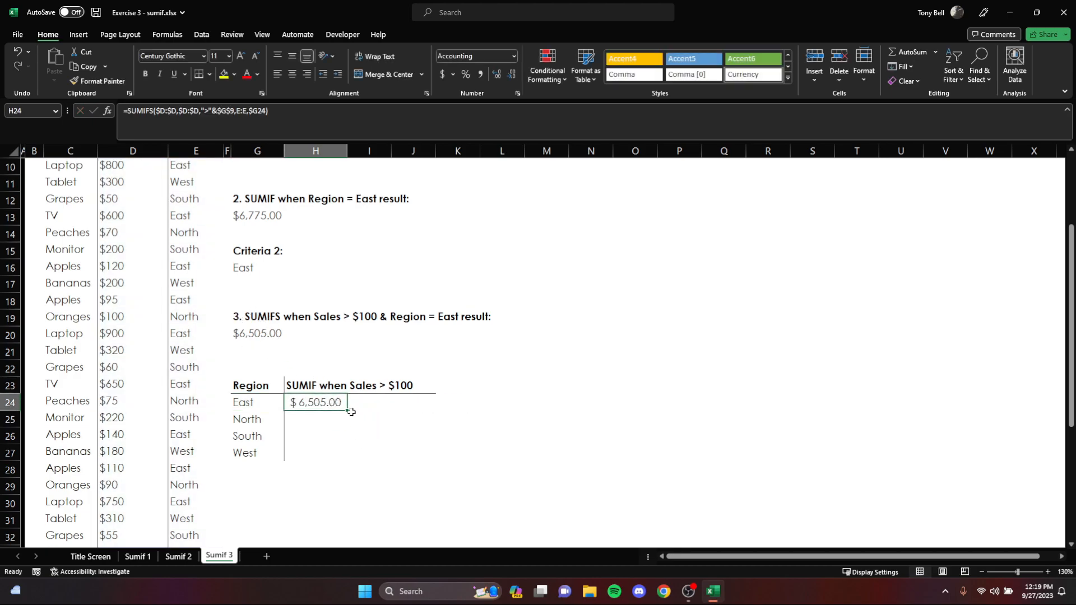
left_click_drag(348, 413, 348, 457)
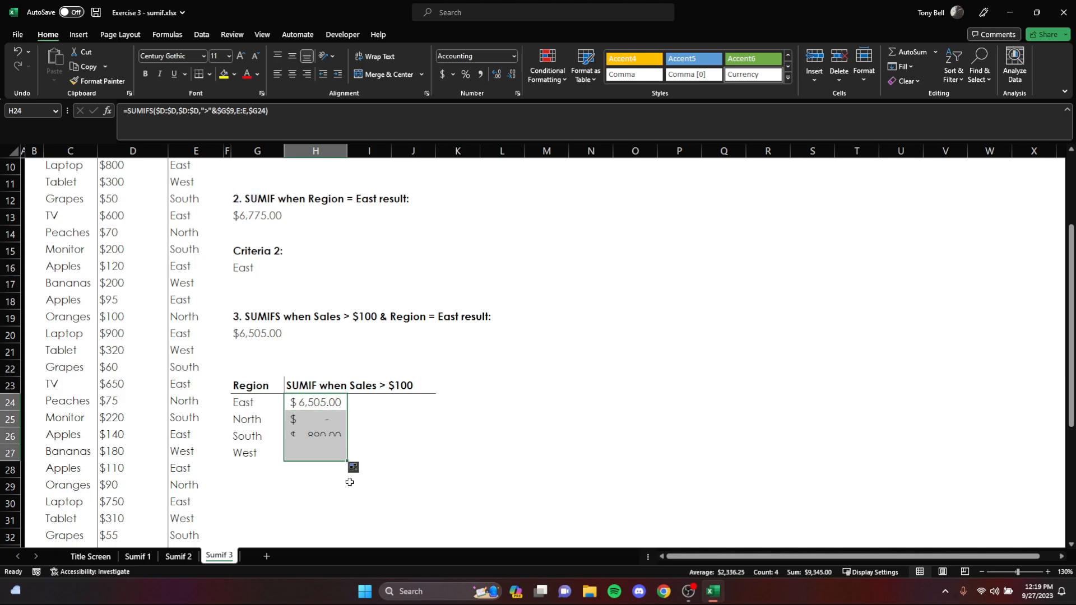
left_click(343, 510)
Step: Test the Criteria 2 region in G16 by changing it to South and subsequently to West
left_click(257, 271)
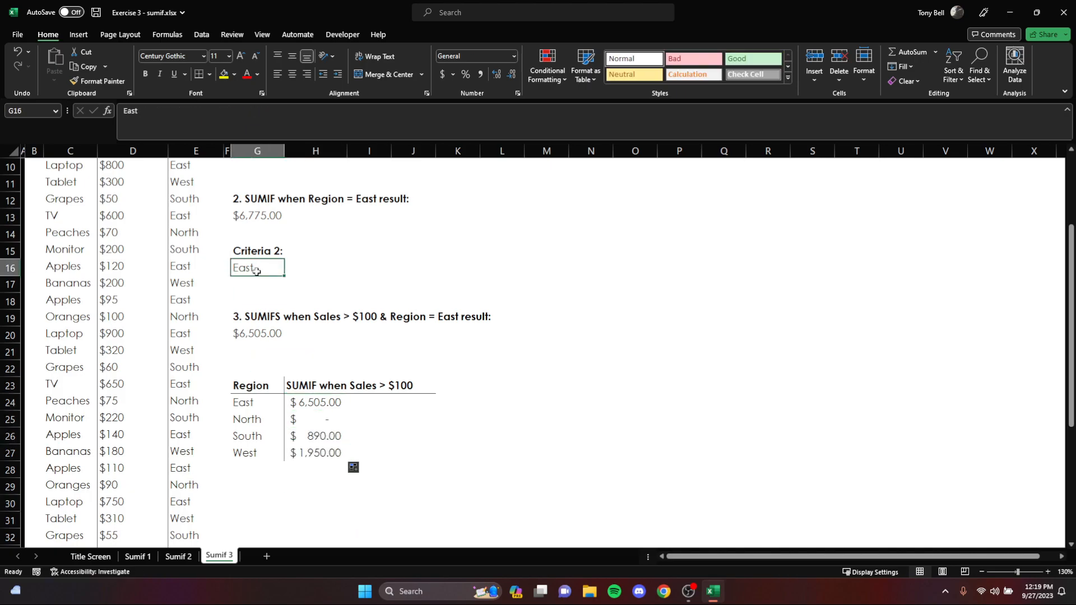
type("South")
key("Return")
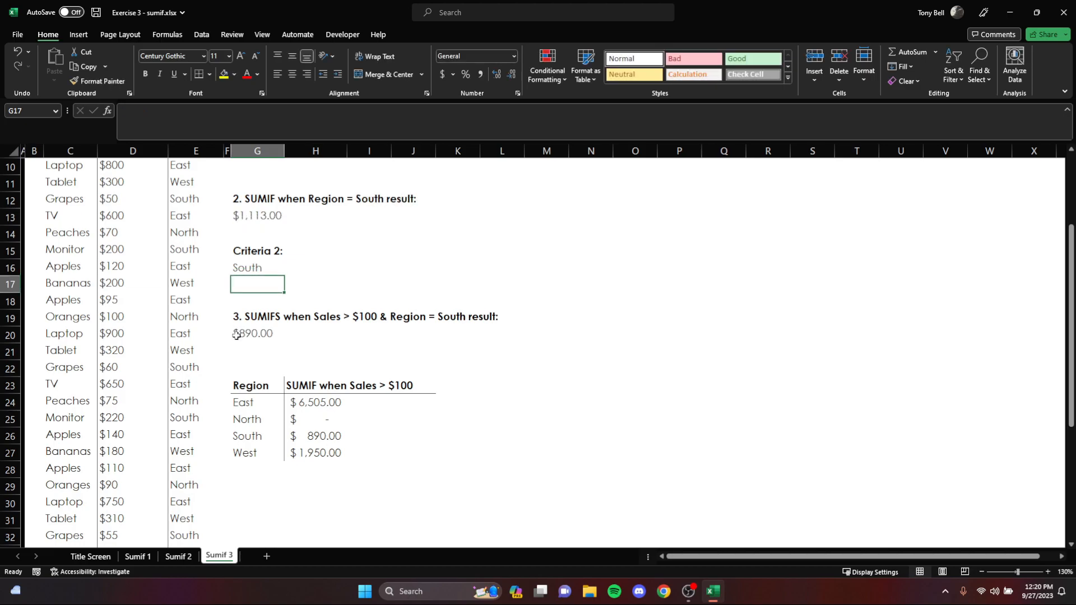
left_click(264, 267)
type("West")
key("Return")
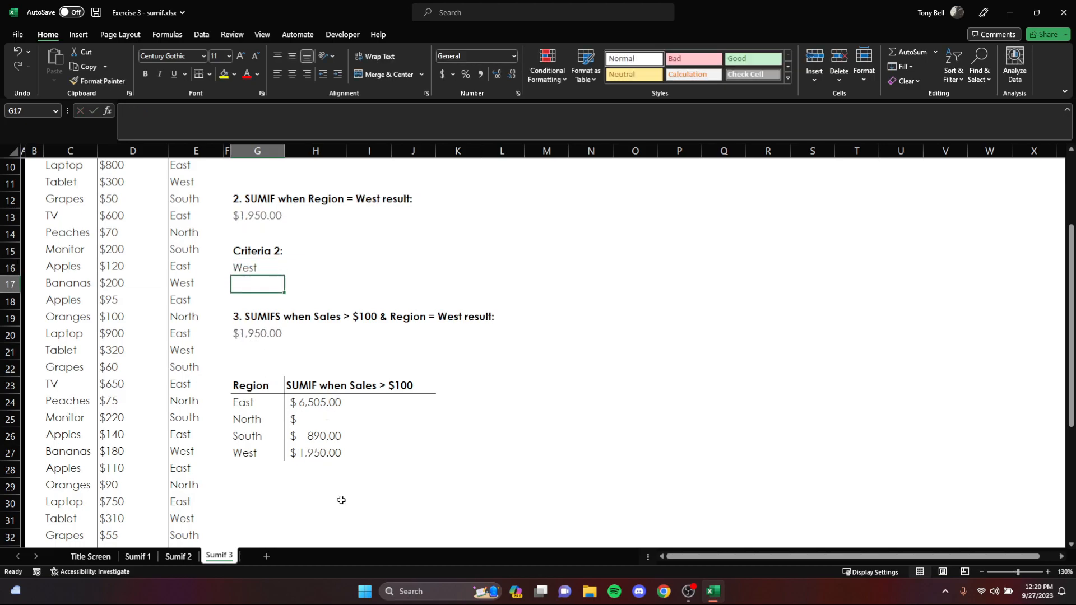
Step: Select the region summary table G23:J27 and review it against the sales data and criteria results
scroll(373, 444, "up", 3)
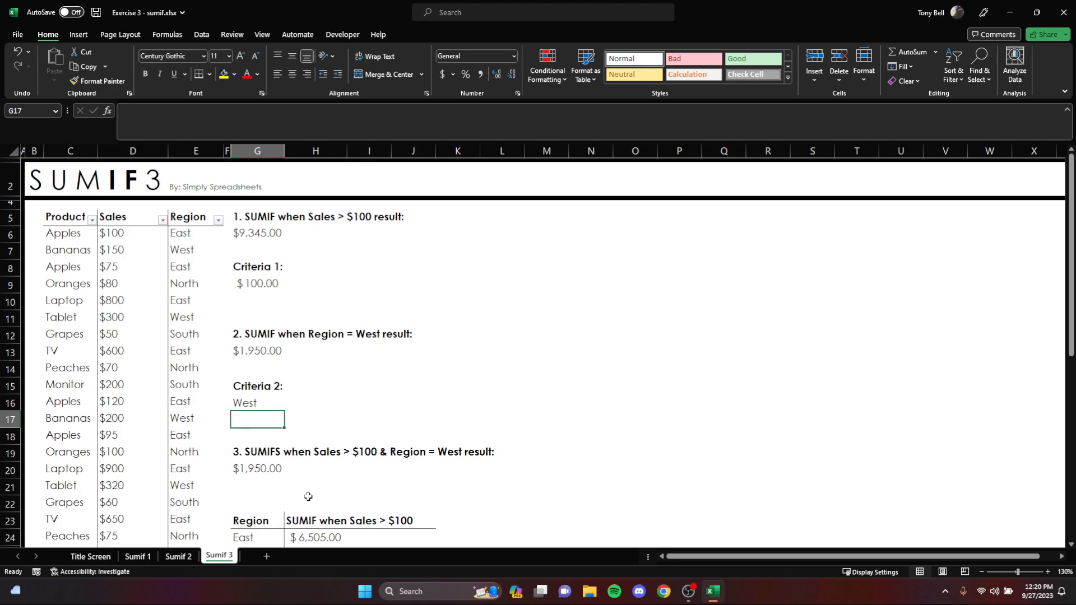
scroll(308, 497, "down", 4)
left_click_drag(251, 327, 404, 396)
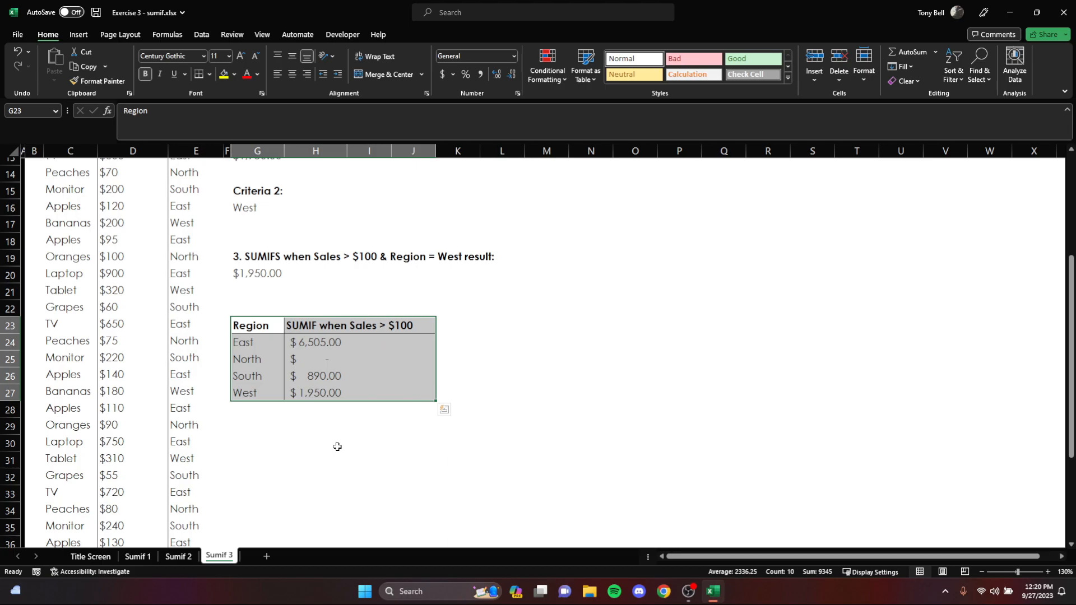
scroll(337, 446, "up", 2)
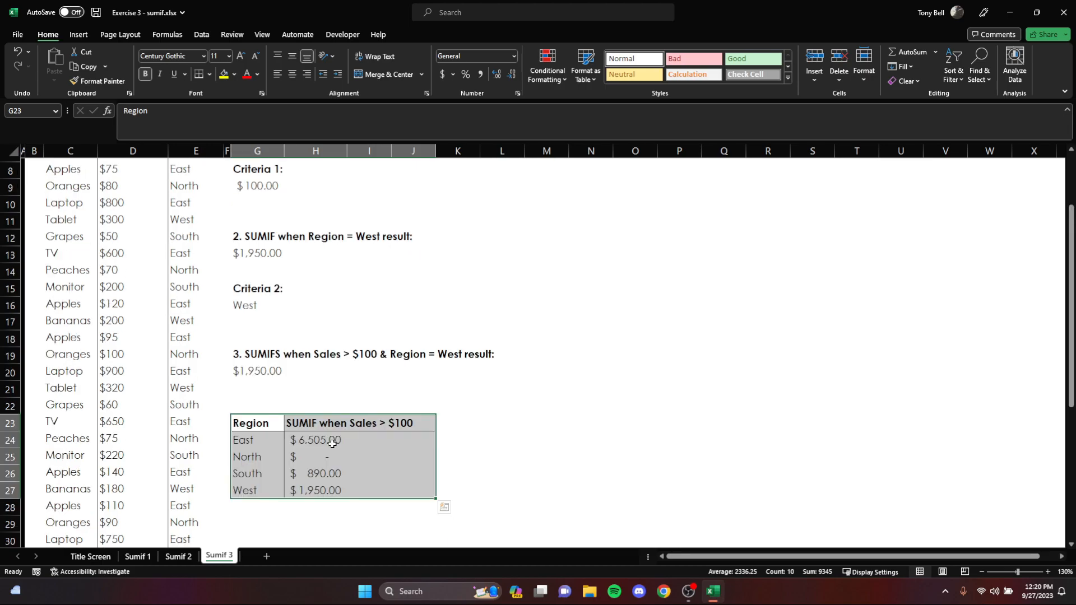
scroll(136, 448, "up", 2)
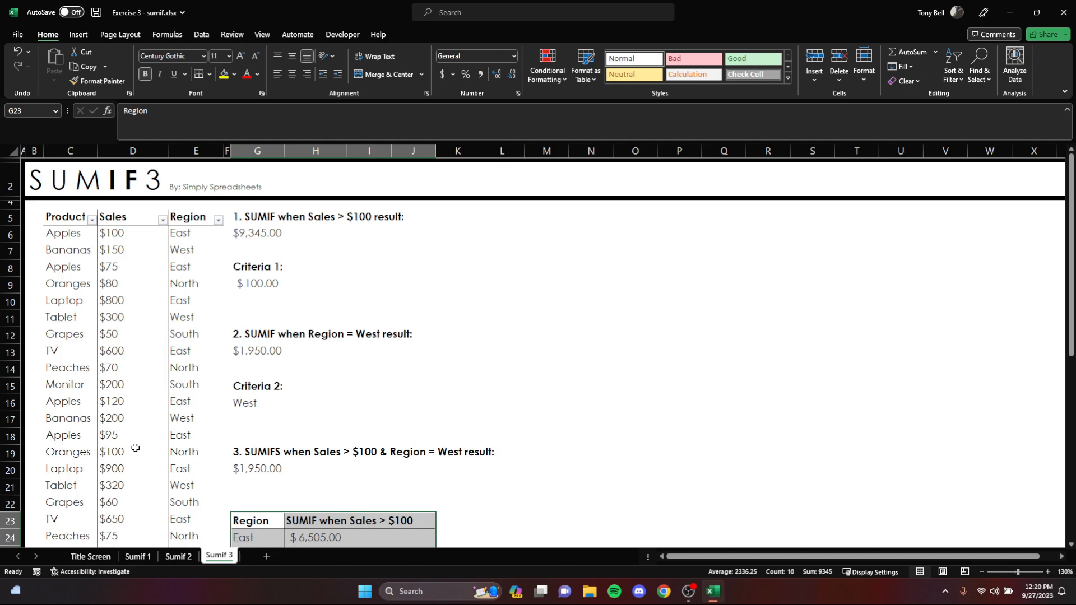